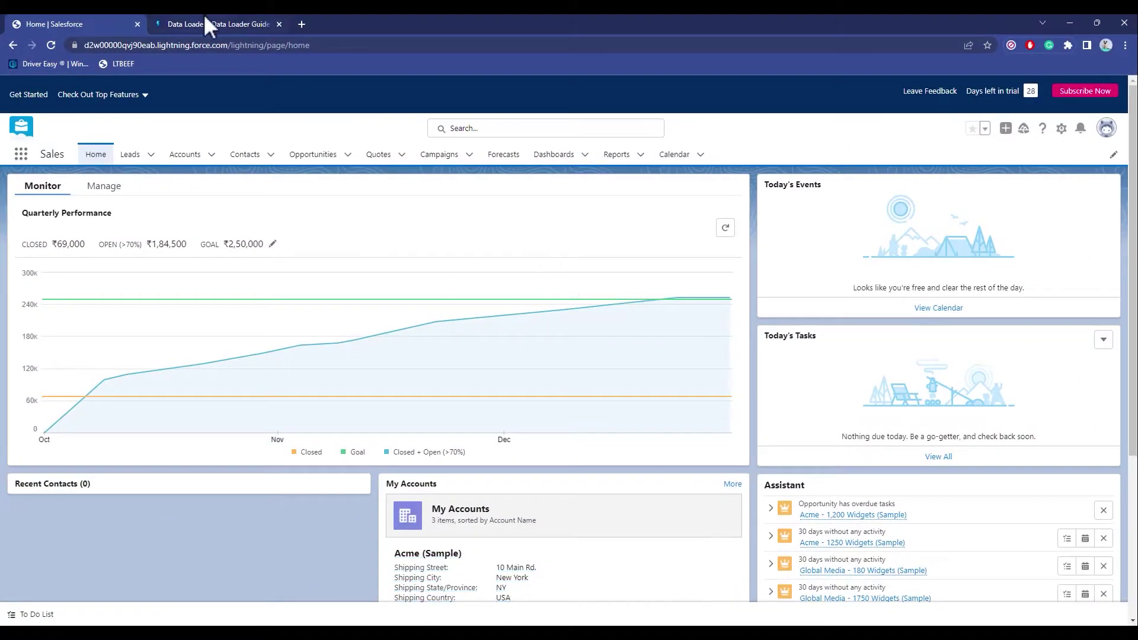
- Switch to the 'Data Loader | Data Loader Guide' documentation tab
click(204, 20)
mouse_move(402, 108)
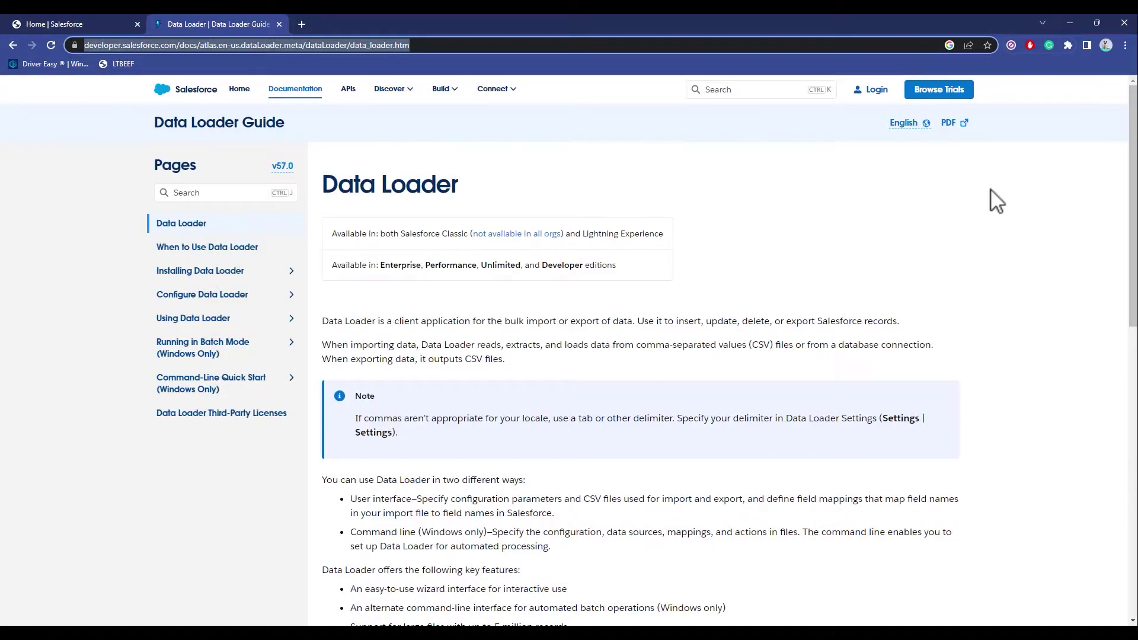
- Open the Install Data Loader on Windows page under Installing Data Loader
click(194, 272)
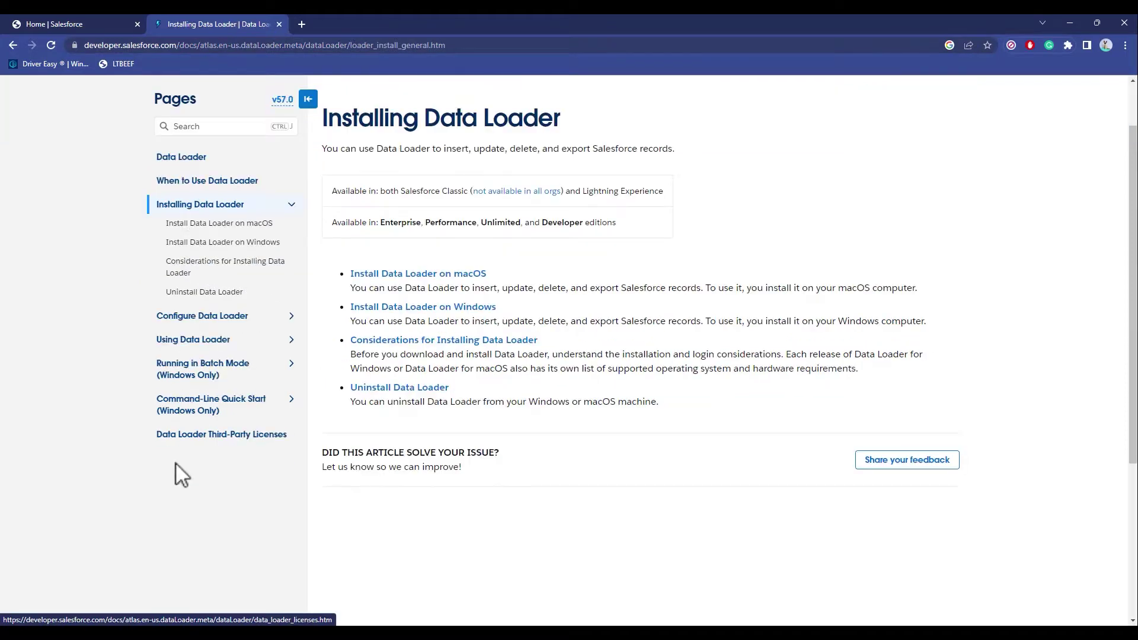
click(265, 243)
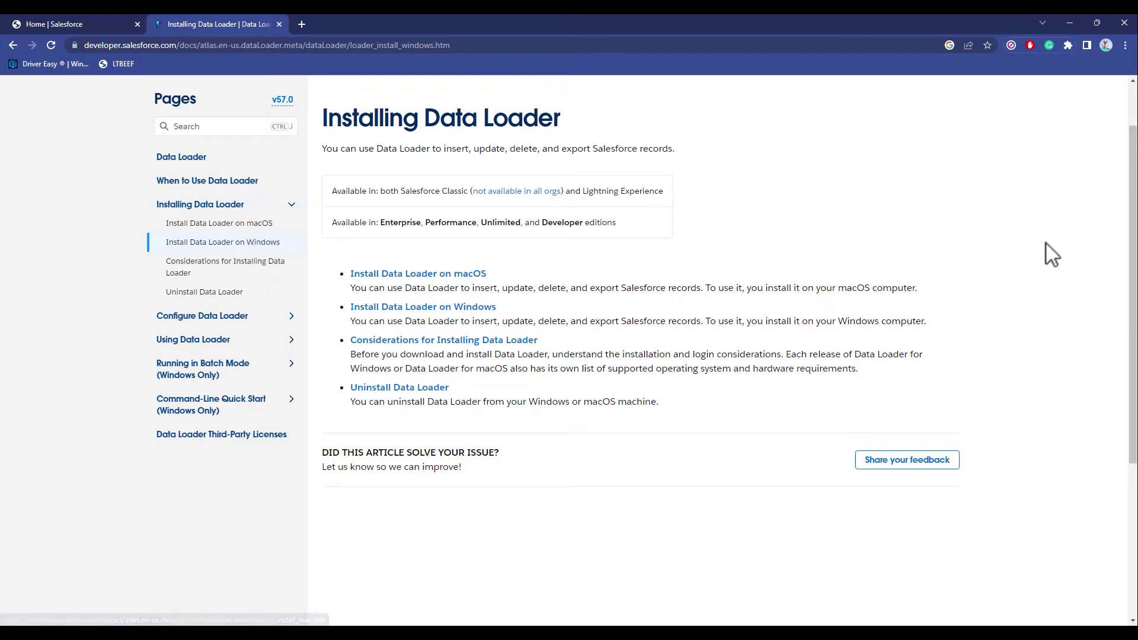
scroll(910, 287, down, 2)
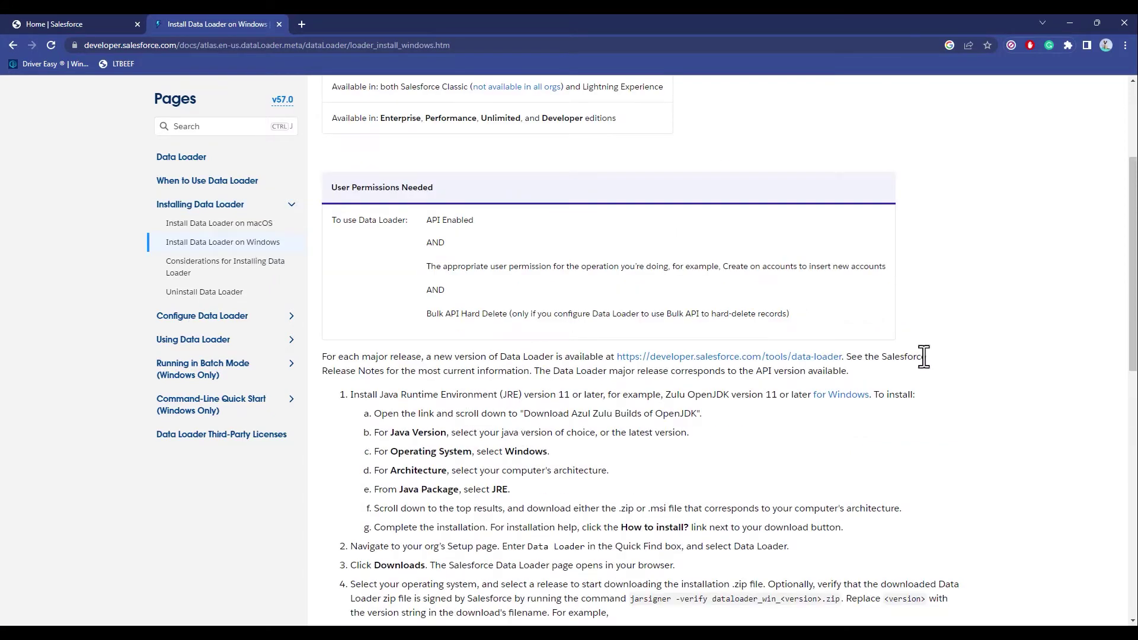
- Open the Data Loader download page in a new tab, then highlight the Zulu OpenJDK requirement
ctrl+click(770, 360)
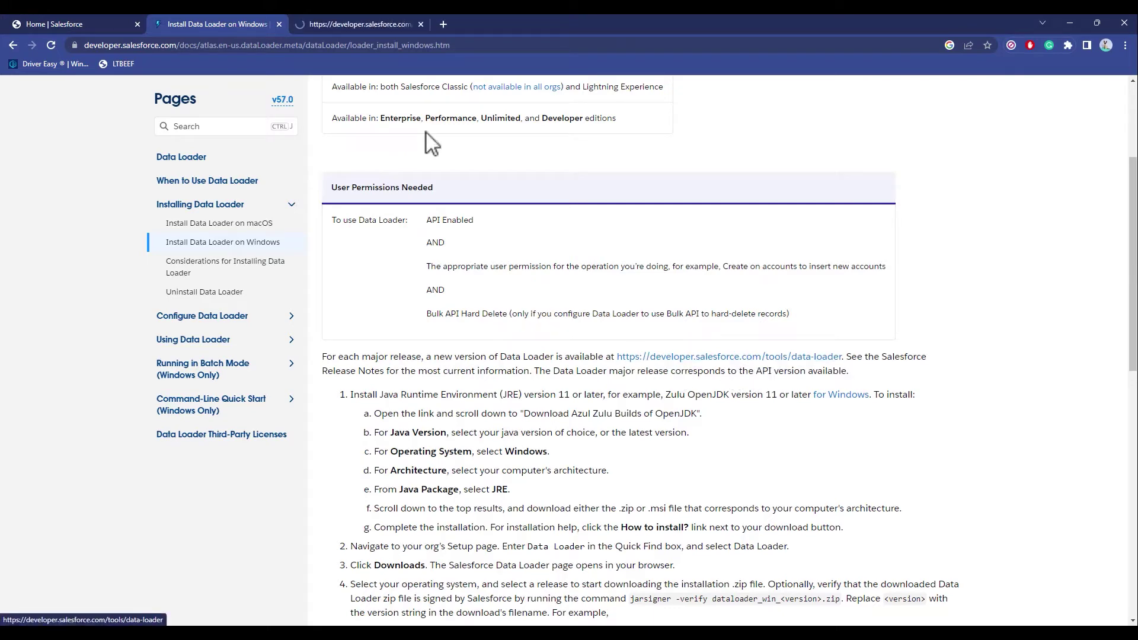
click(367, 24)
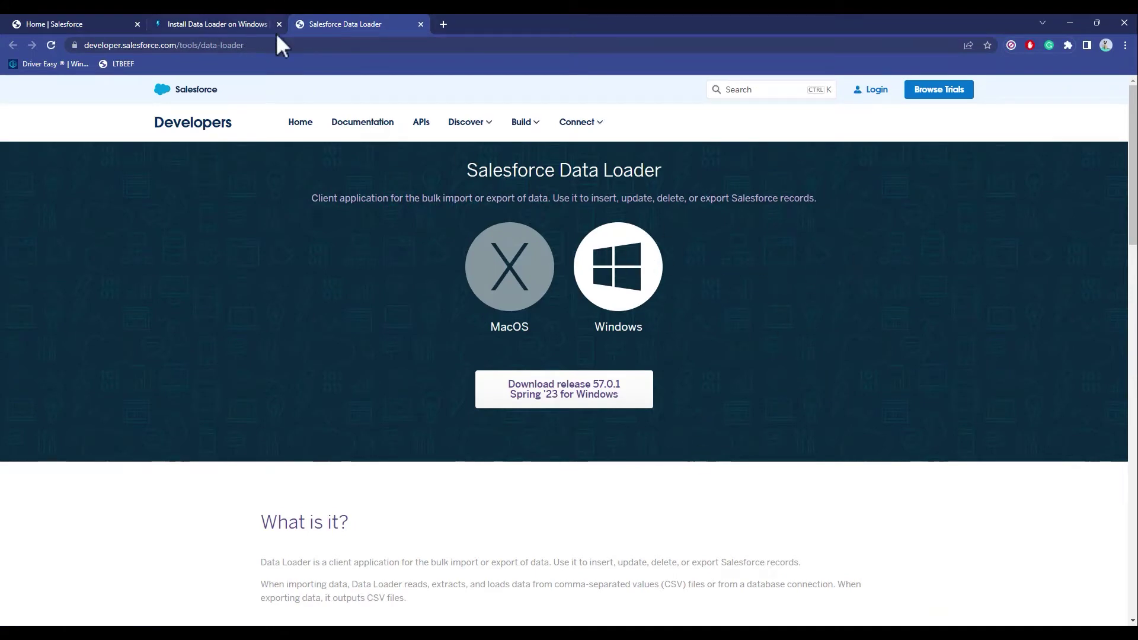
click(199, 25)
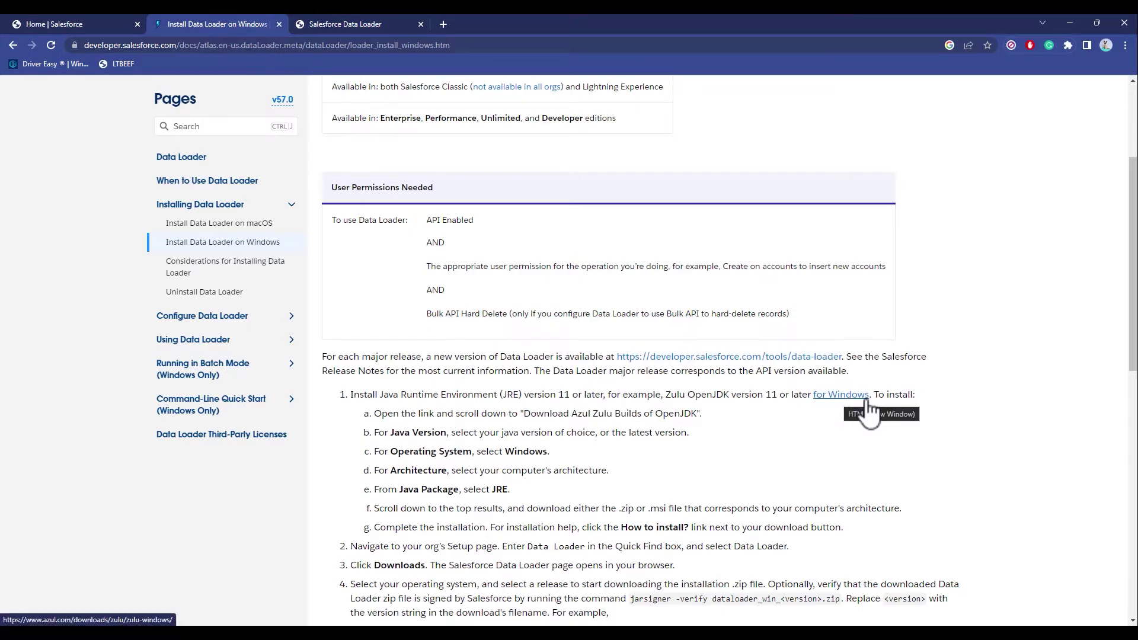
drag(665, 395, 871, 415)
- Follow the 'for Windows' link to Azul's site and jump to the Zulu OpenJDK download table
click(948, 465)
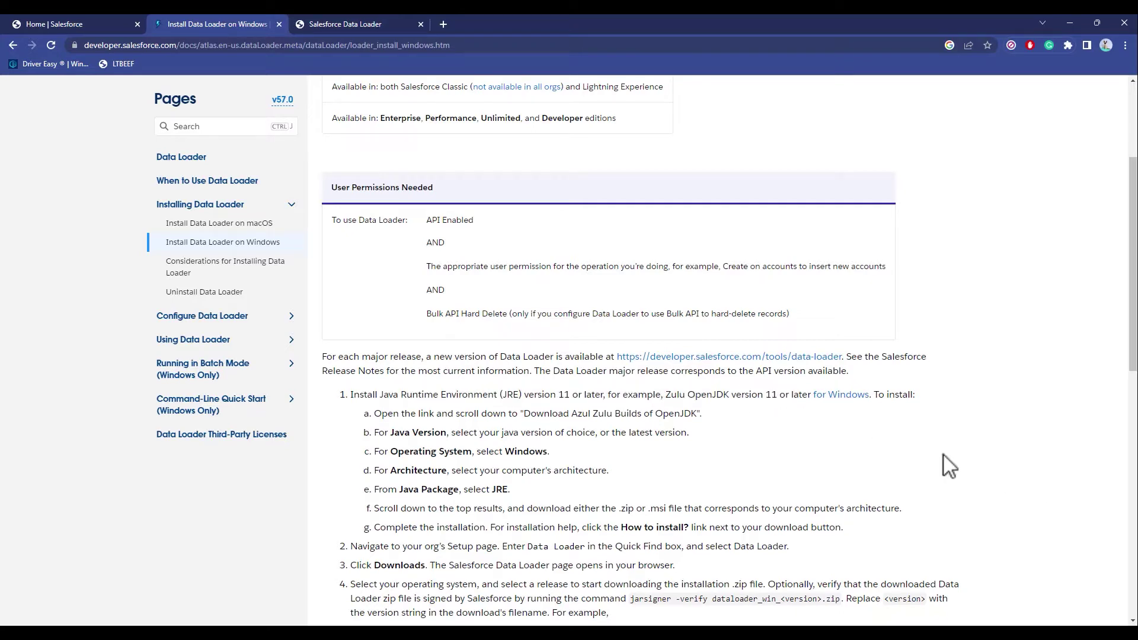
click(840, 396)
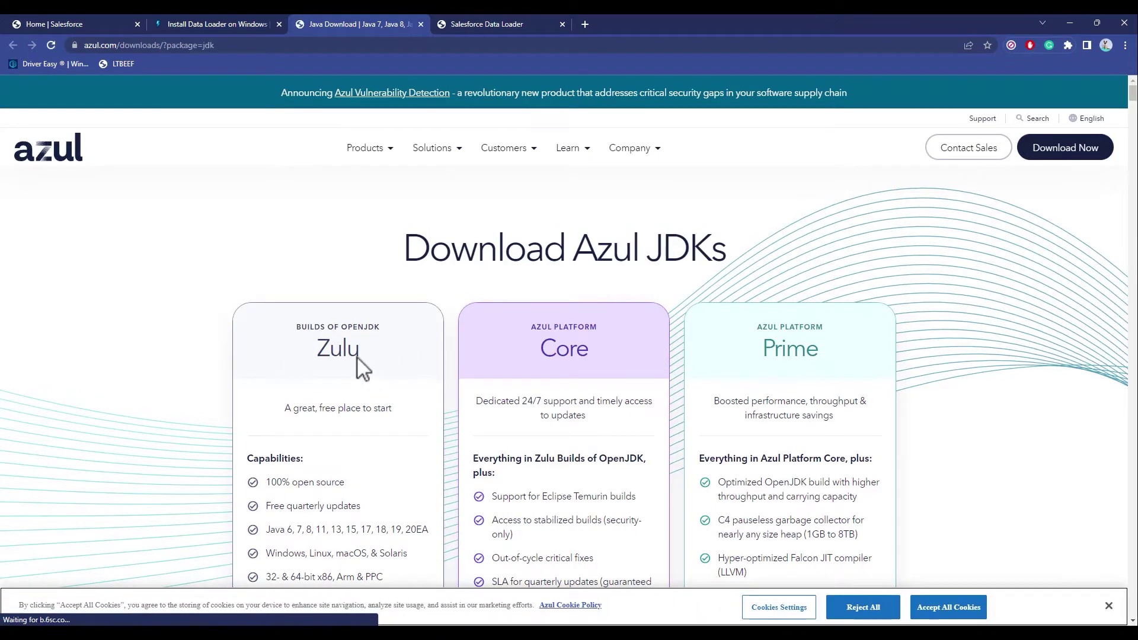
scroll(356, 357, down, 6)
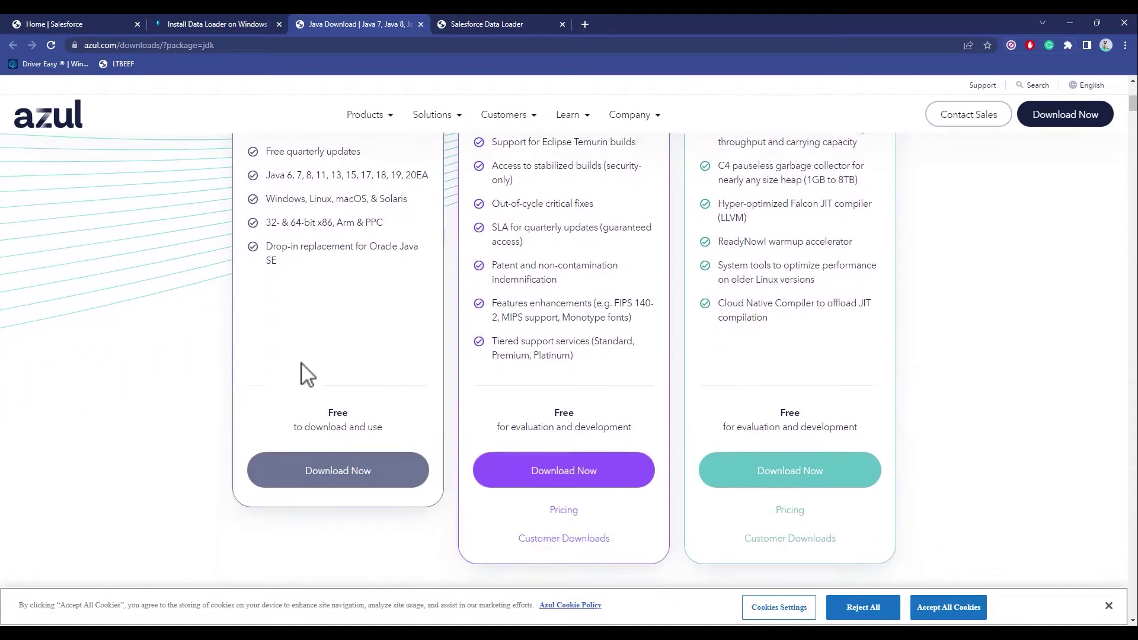
click(347, 478)
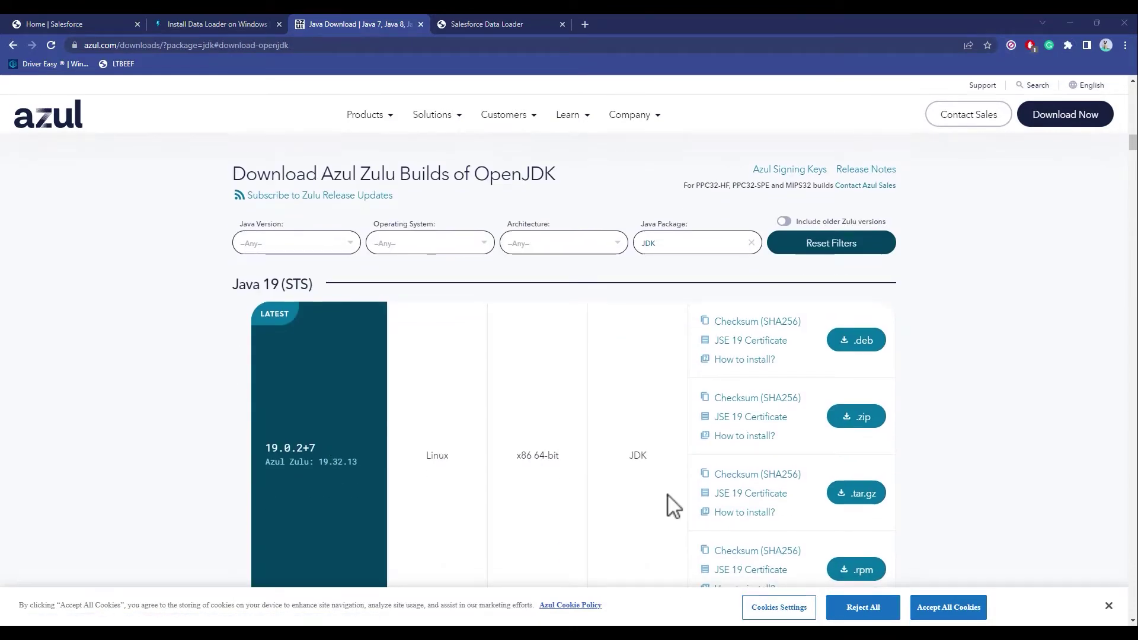
scroll(668, 494, down, 6)
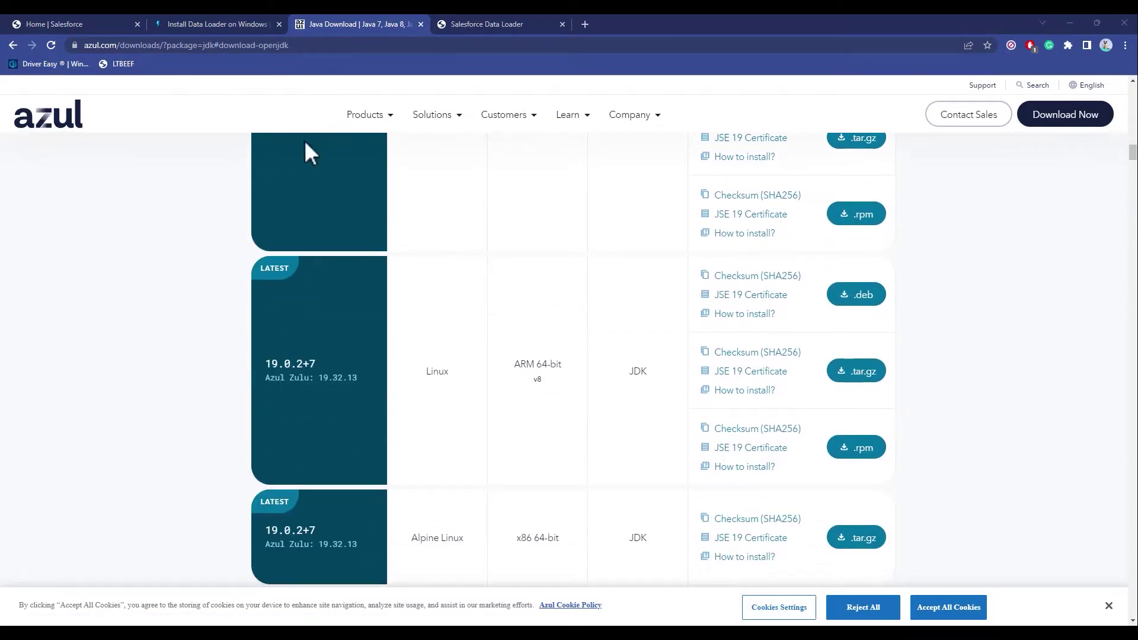
- Check the .zip or .msi note in the installation instructions, then return to Azul
click(213, 24)
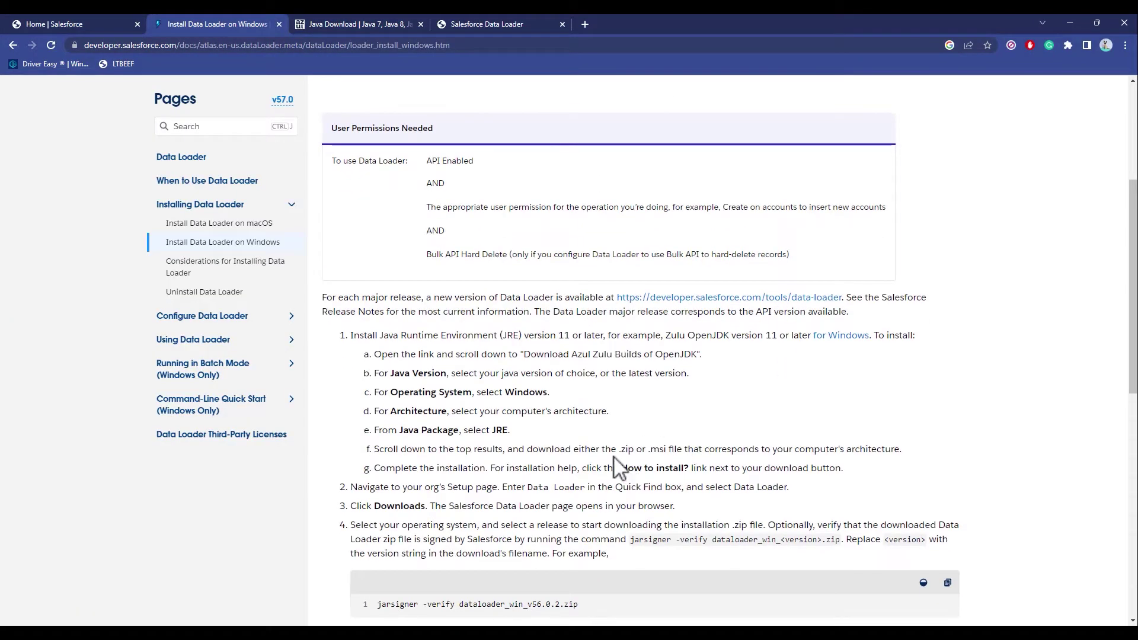
drag(619, 450, 671, 449)
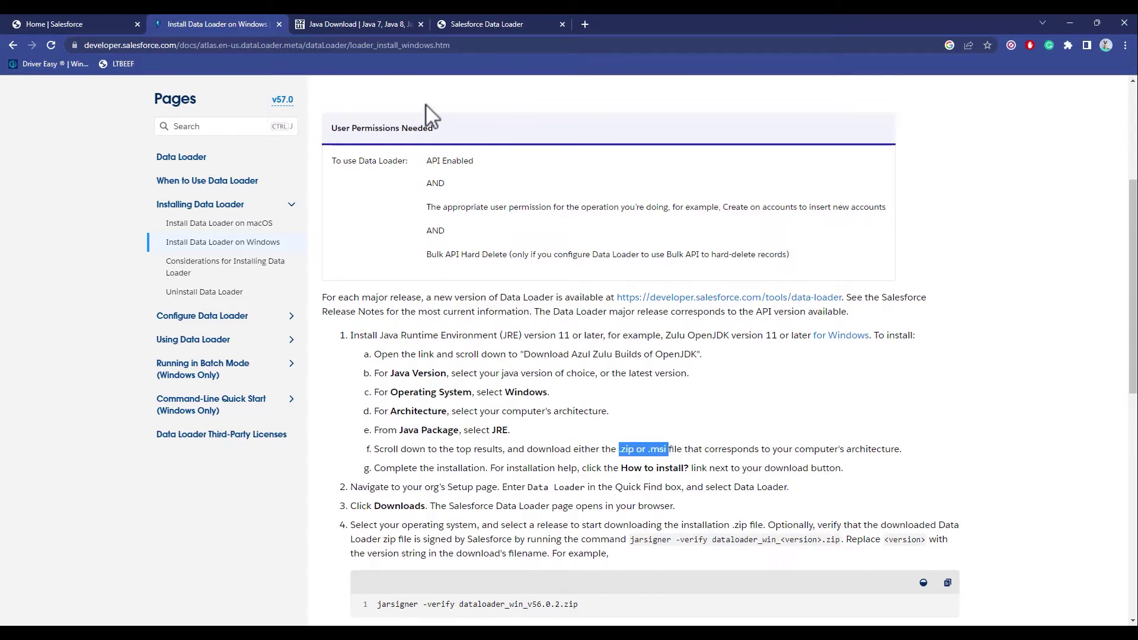
click(373, 25)
- Filter the Zulu downloads by Operating System to Windows only
scroll(553, 250, up, 5)
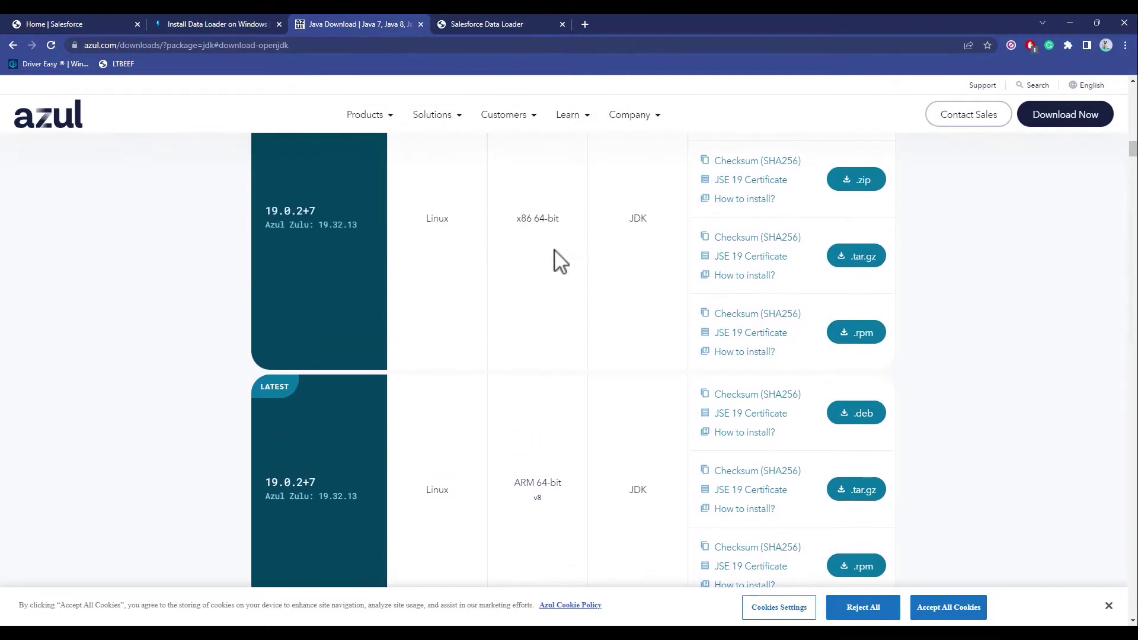
scroll(555, 322, up, 2)
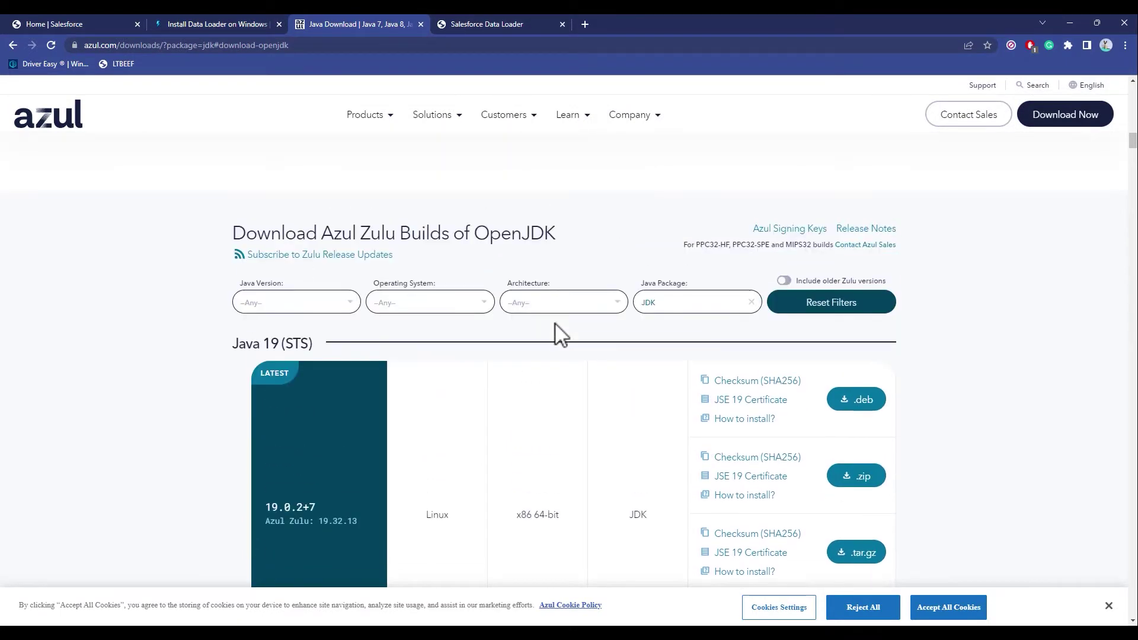
click(452, 305)
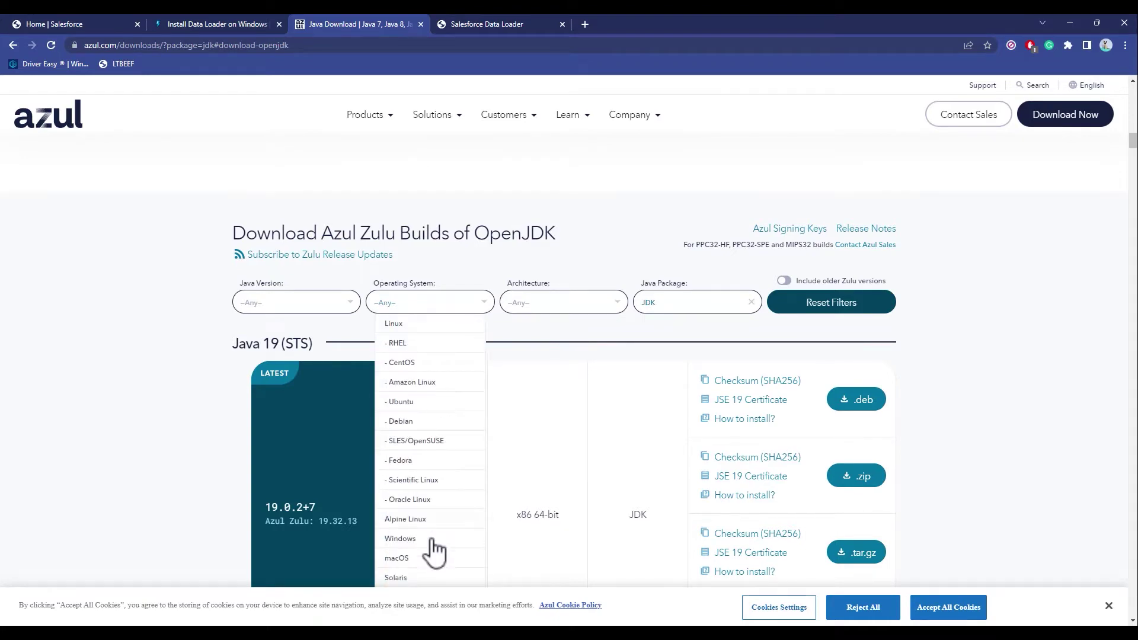
scroll(432, 548, down, 2)
click(415, 424)
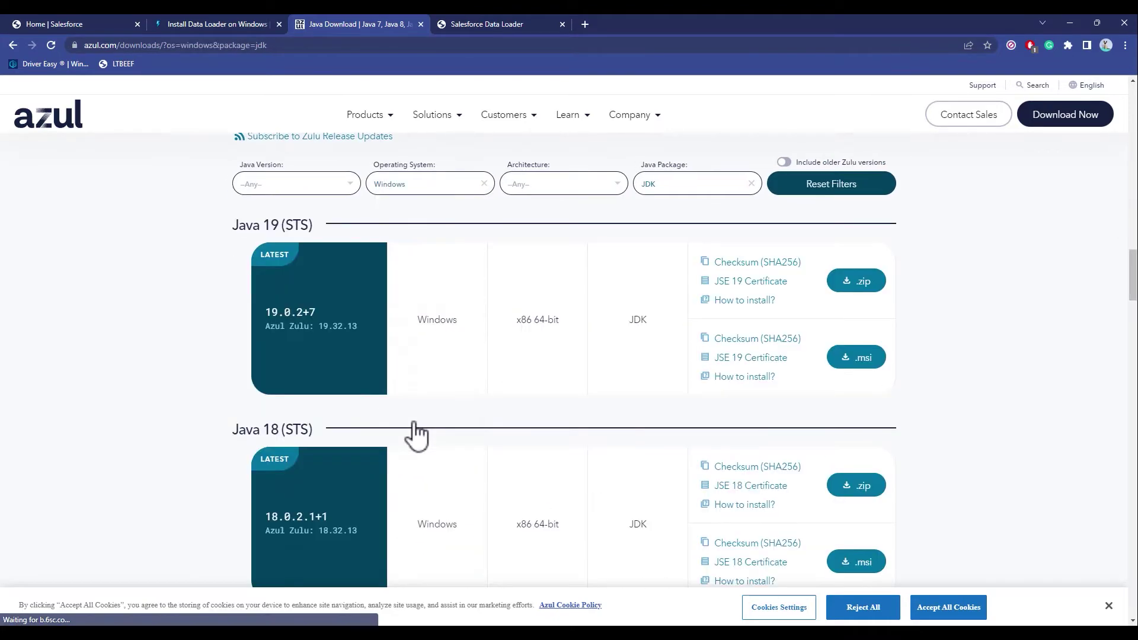
scroll(162, 386, up, 1)
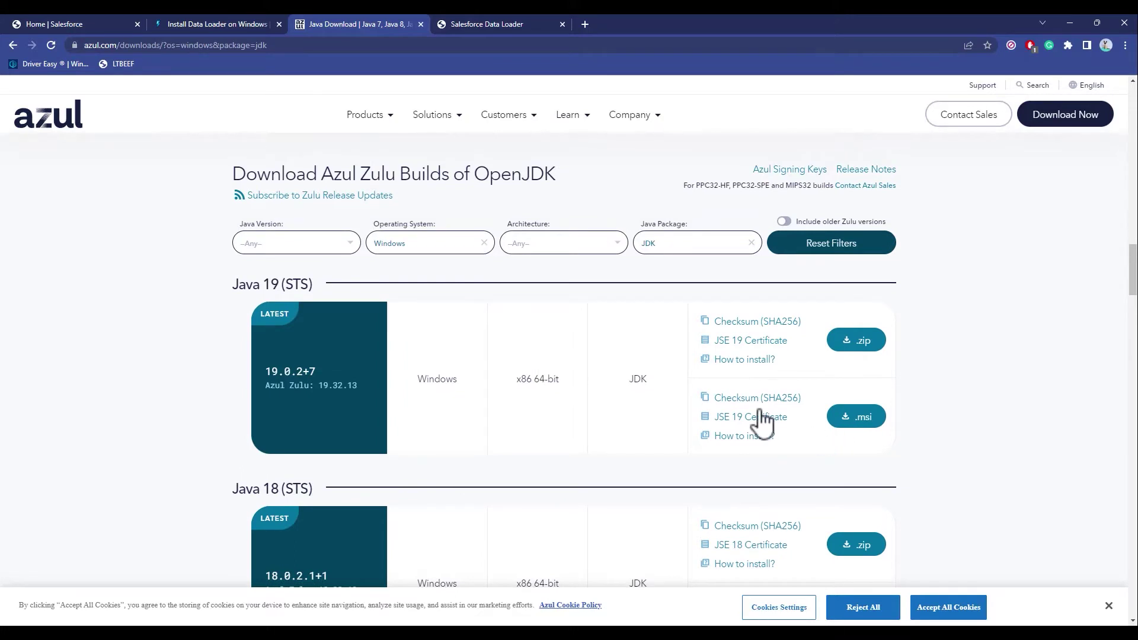
- Save the Java 19 x64 .msi installer zulu19.32.13-ca-jdk19.0.2-win_x64 to the Desktop
click(870, 418)
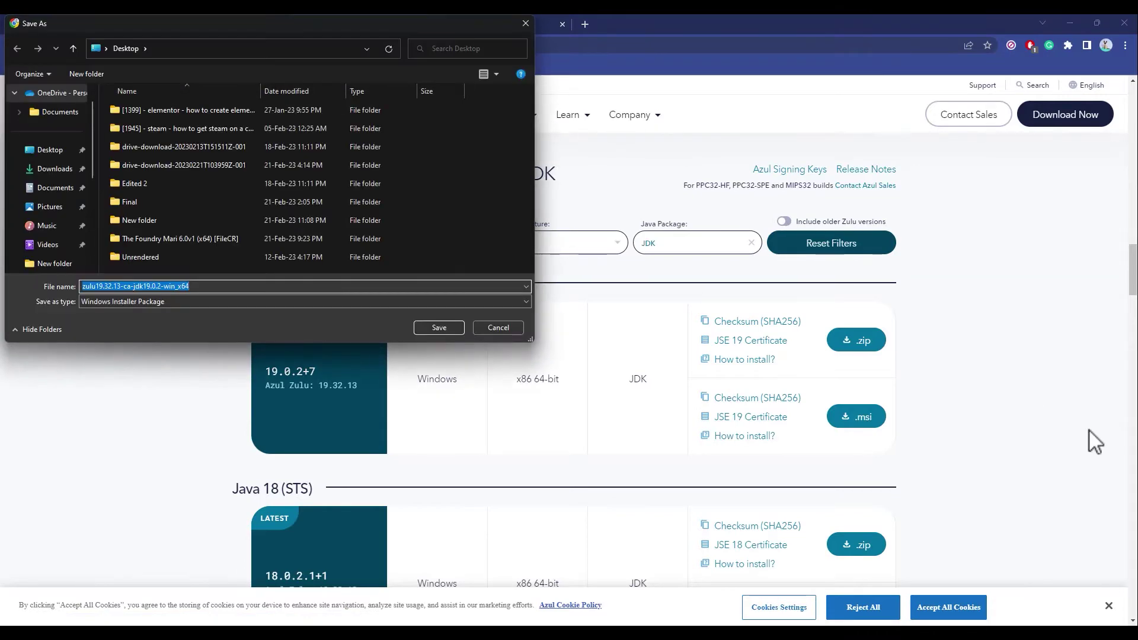
key(Return)
click(849, 418)
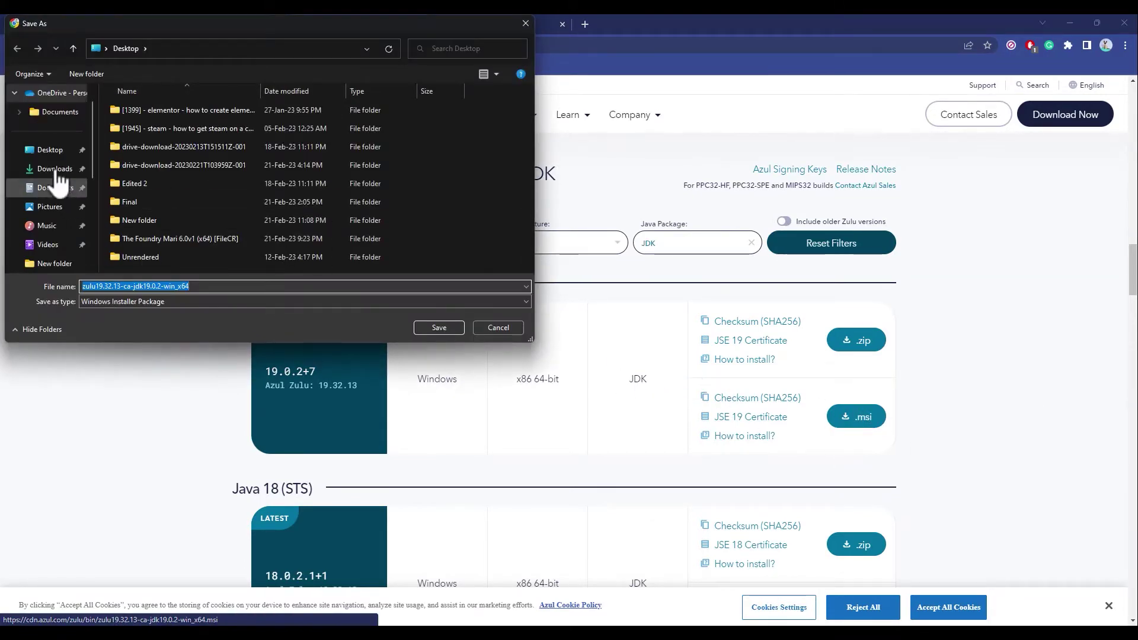
click(37, 153)
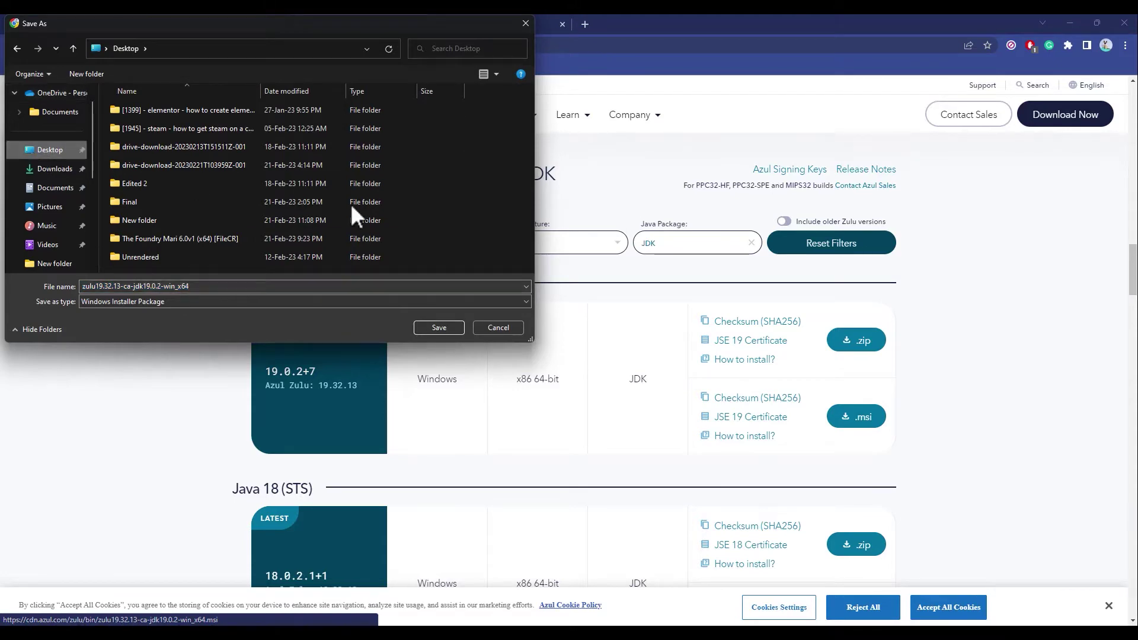
click(439, 327)
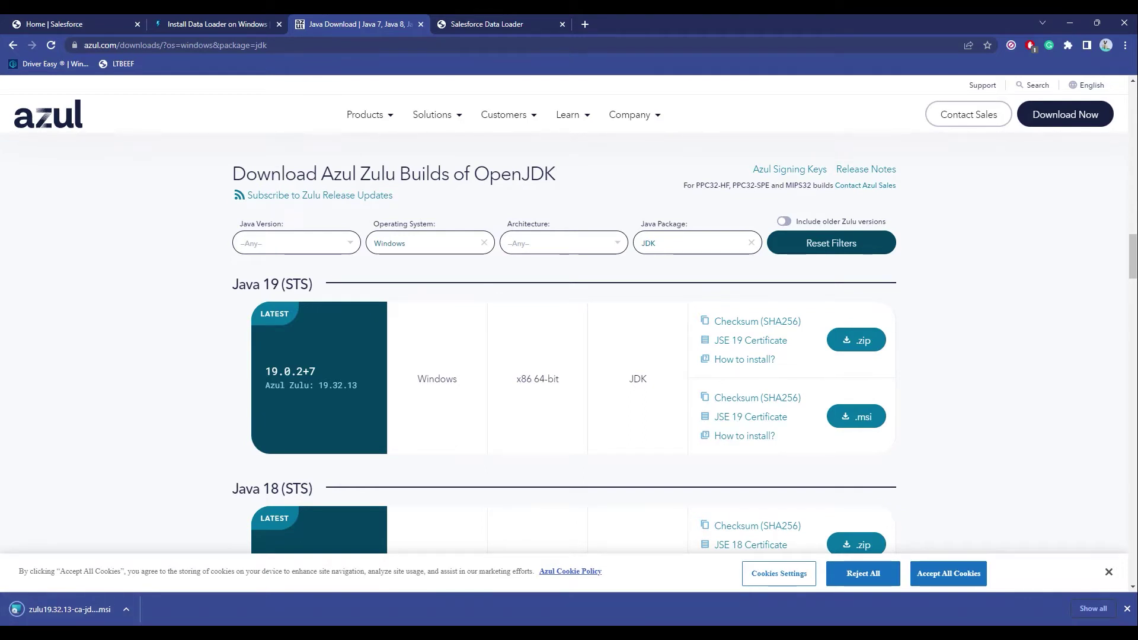
- Run the Zulu JDK 19.32.13 installer with default features through to Finish
click(83, 616)
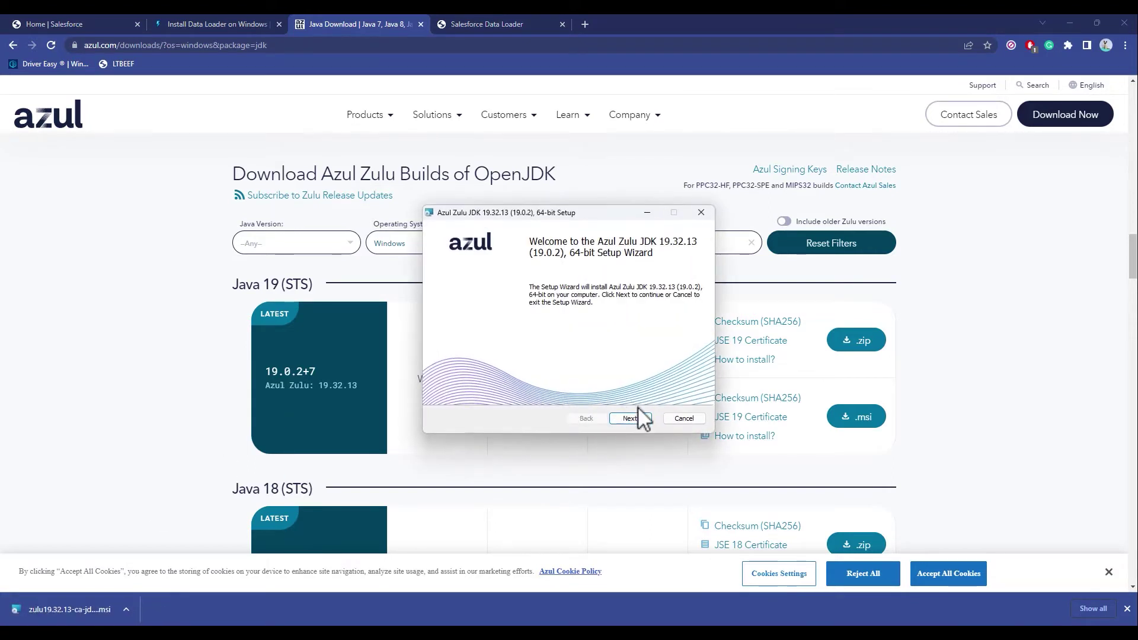
click(629, 418)
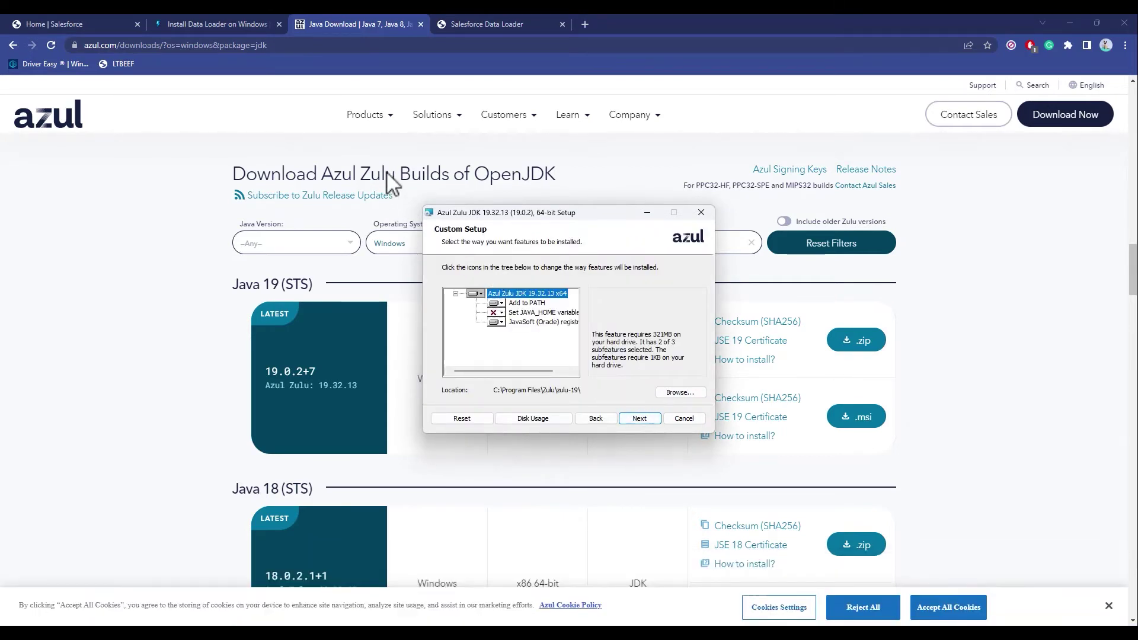
click(639, 418)
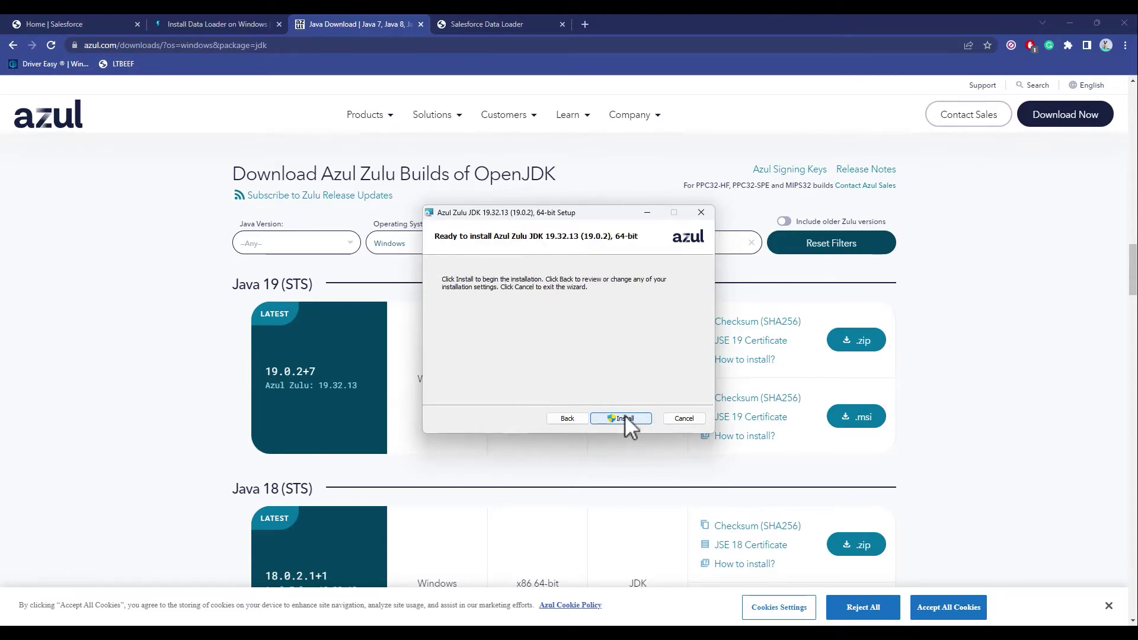
click(624, 417)
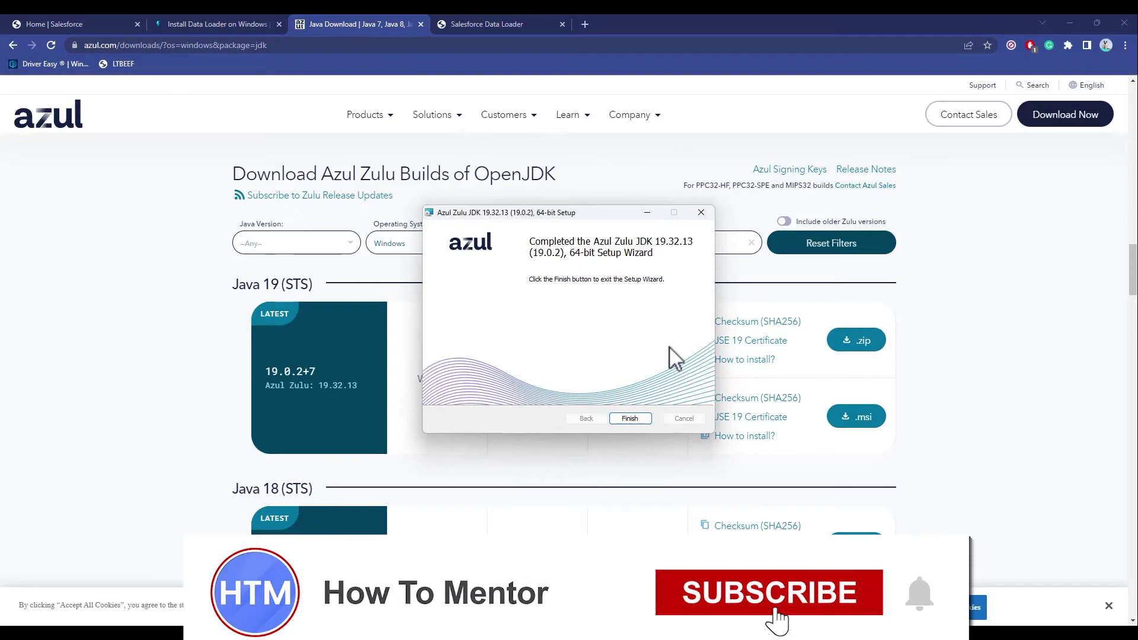
click(637, 419)
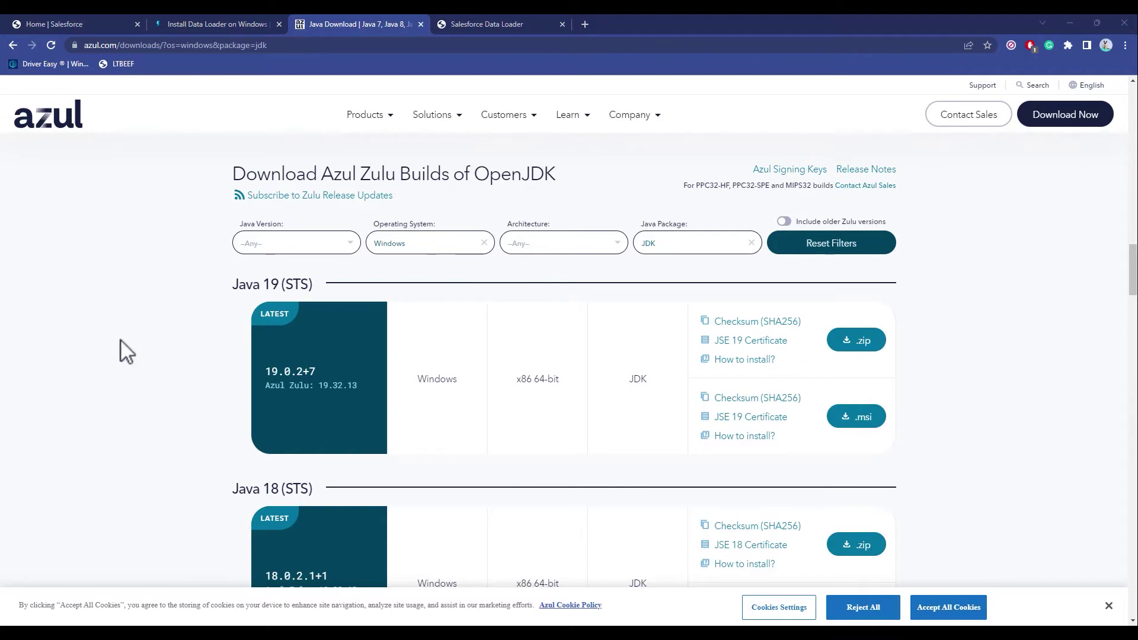
- Download the Windows Data Loader release 57.0.1 zip to the Desktop
click(524, 19)
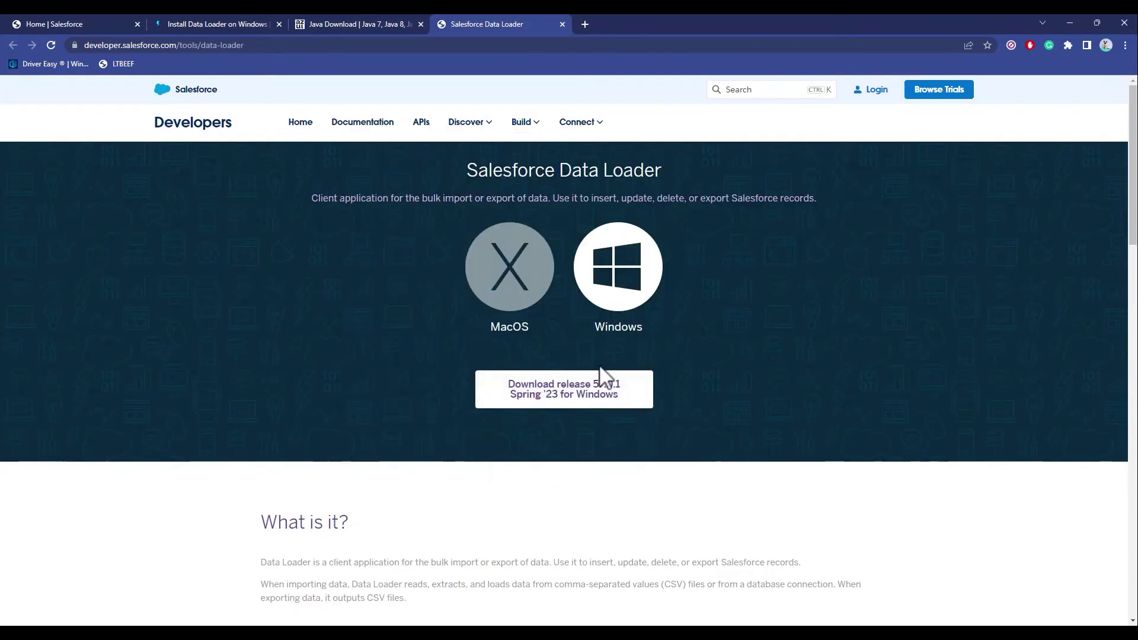
click(510, 267)
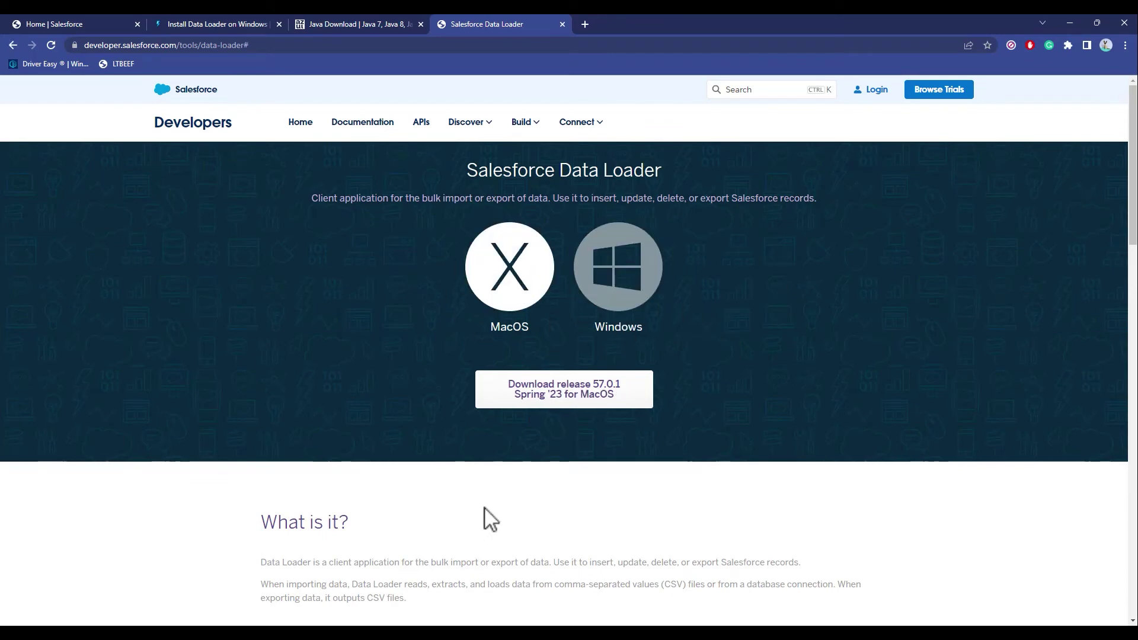
click(618, 266)
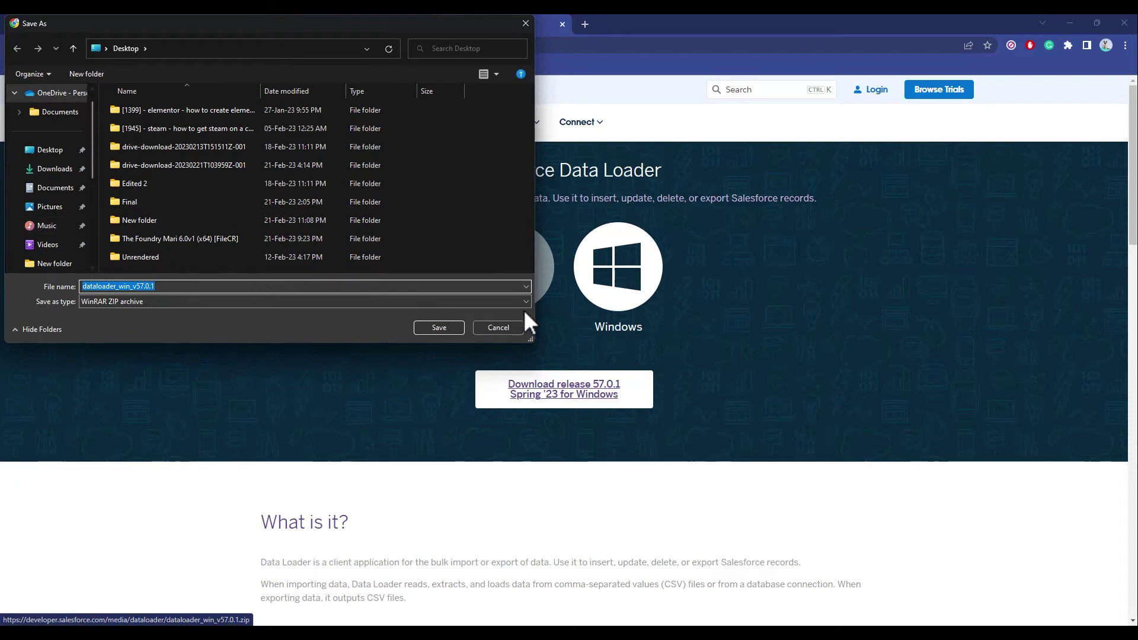
click(52, 152)
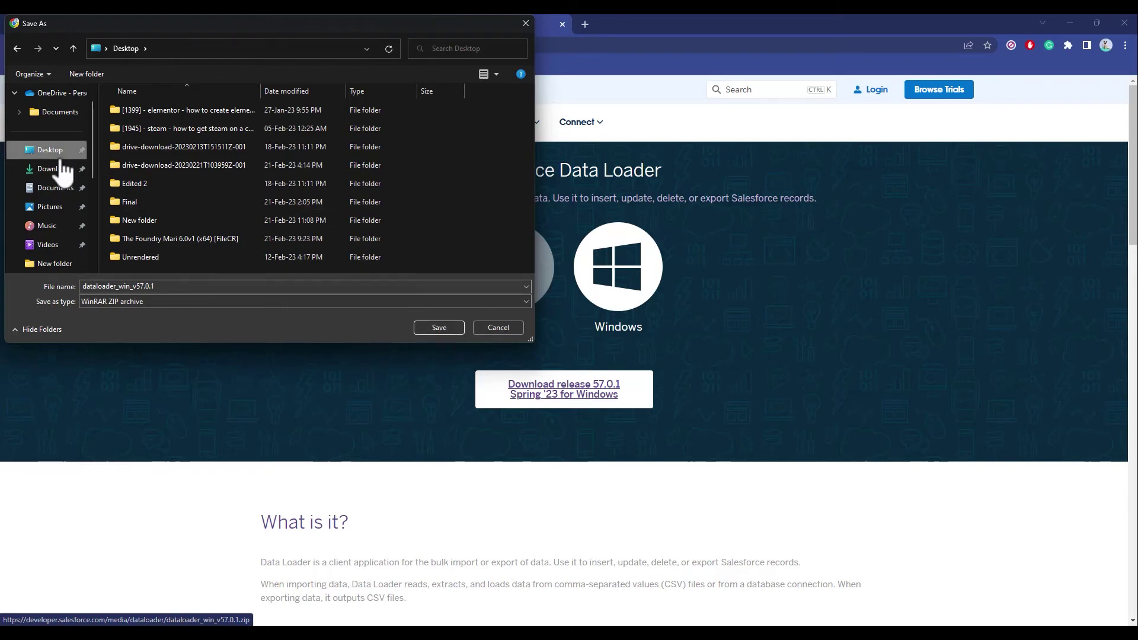
click(448, 330)
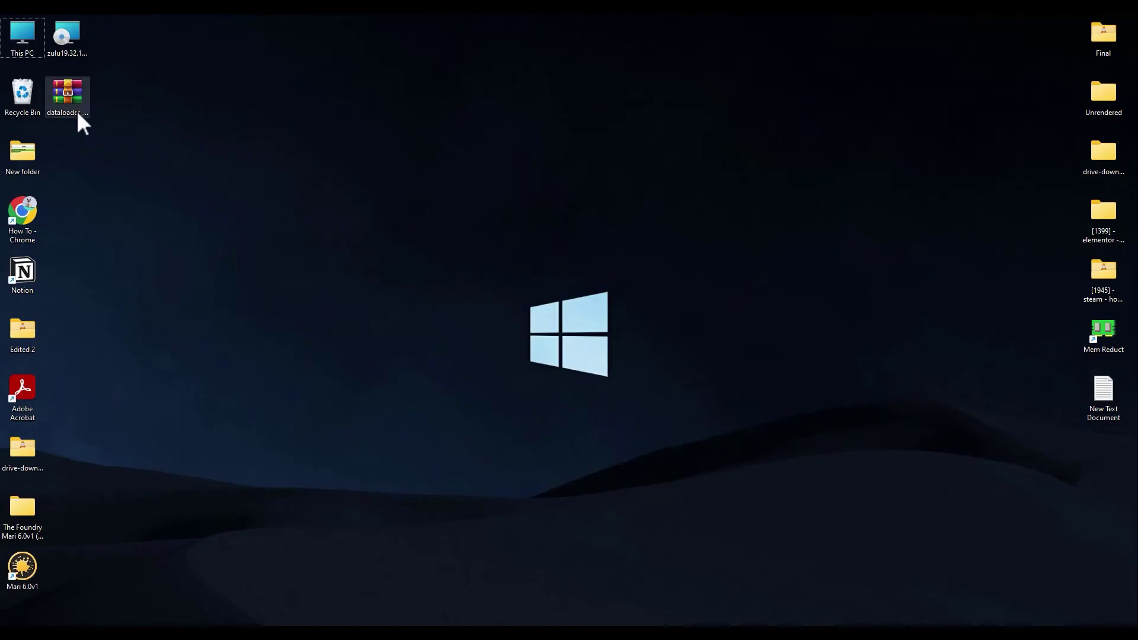
- Extract the zip with WinRAR to dataloader_win_v57.0.1 and open that folder
drag(76, 110, 318, 217)
mouse_move(349, 223)
click(534, 251)
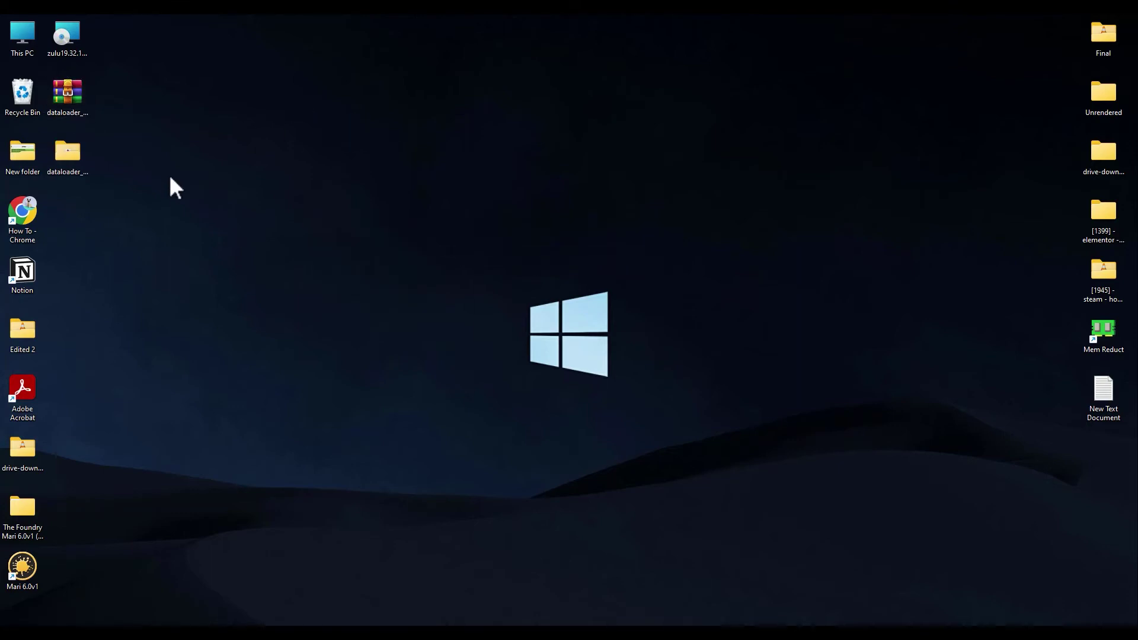
double_click(69, 156)
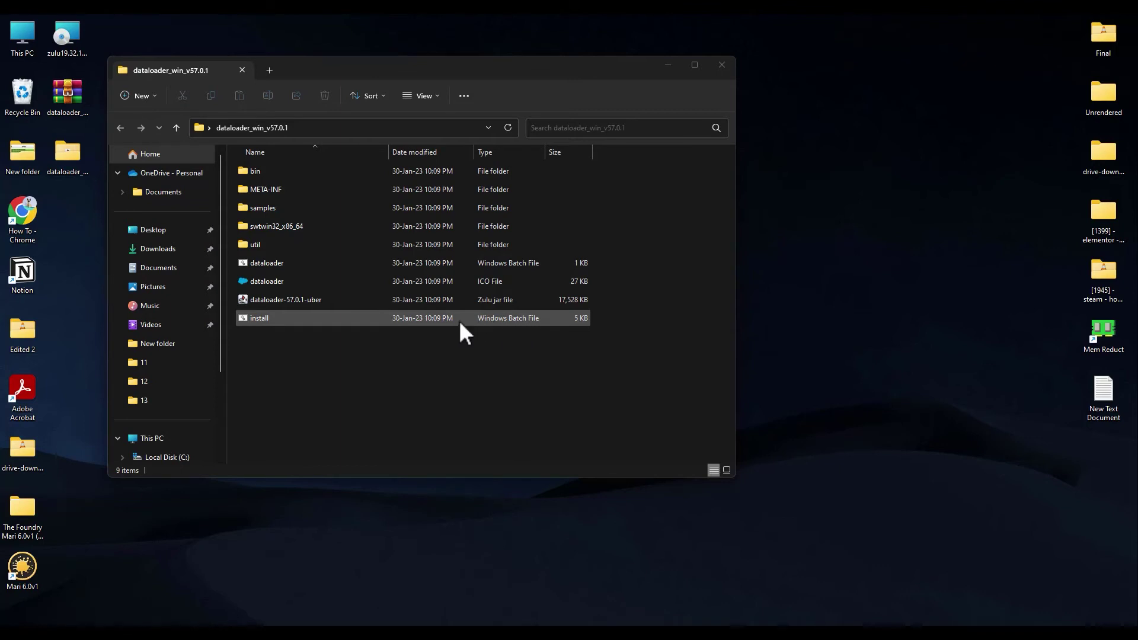
- Run install.bat into the 'dataloader' directory, answering yes to Start menu shortcut and desktop icon
double_click(300, 319)
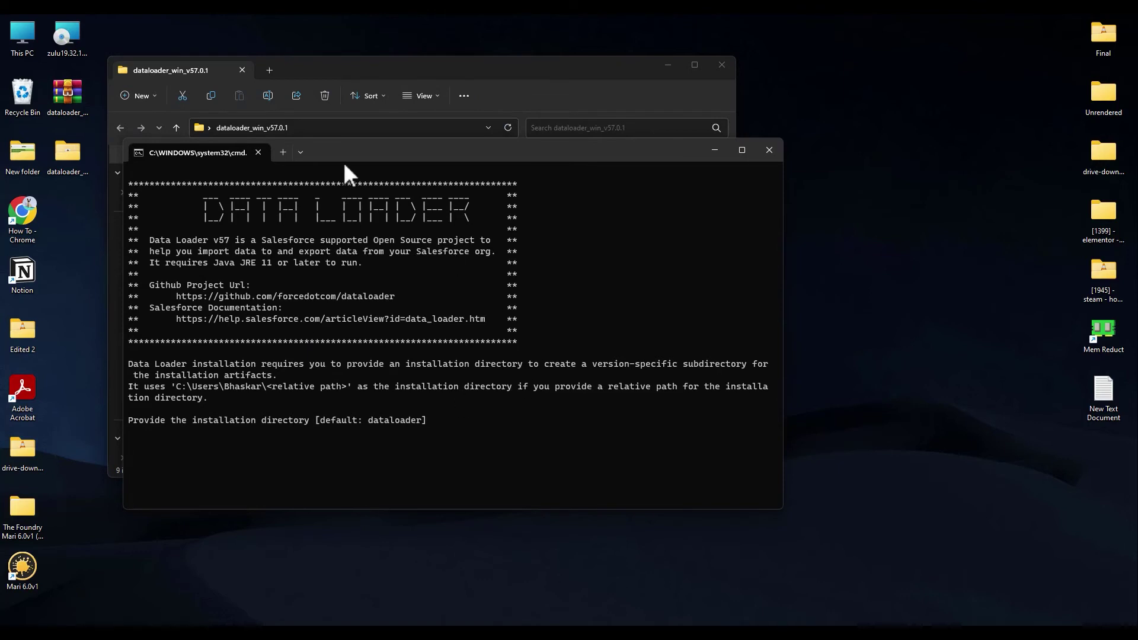
drag(344, 164, 465, 165)
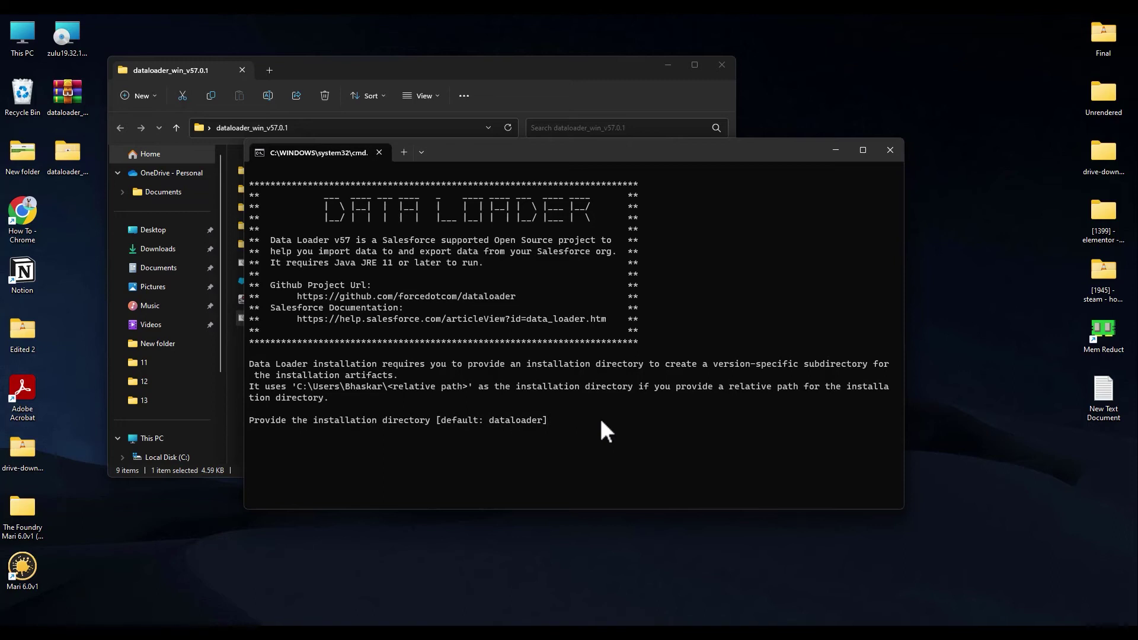
text(dataloader)
key(Return)
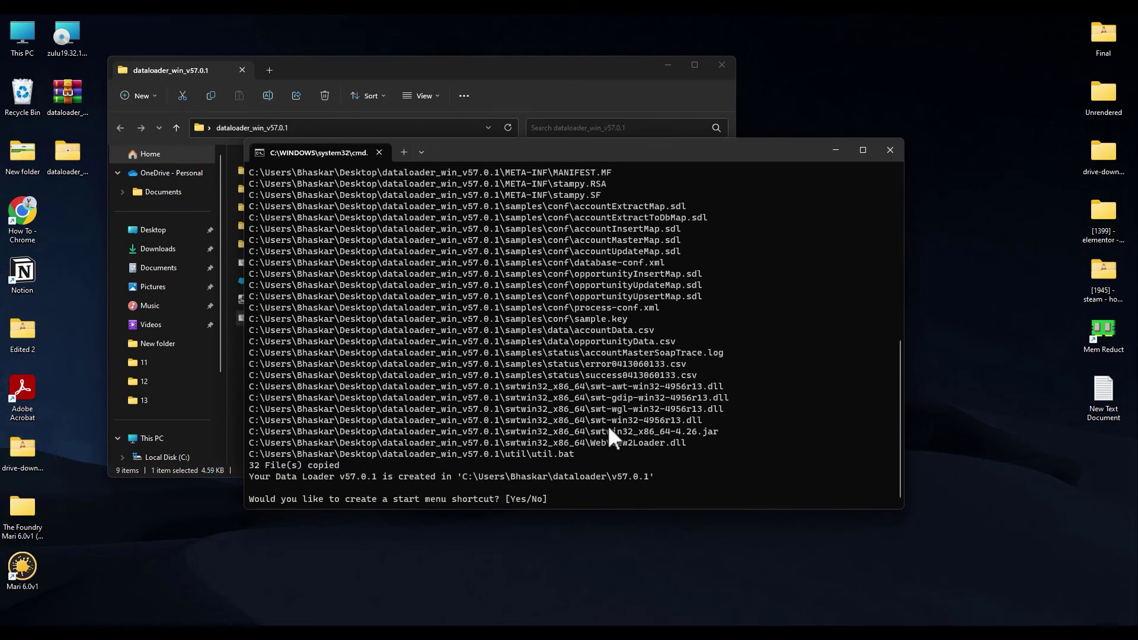
text(yes)
key(Return)
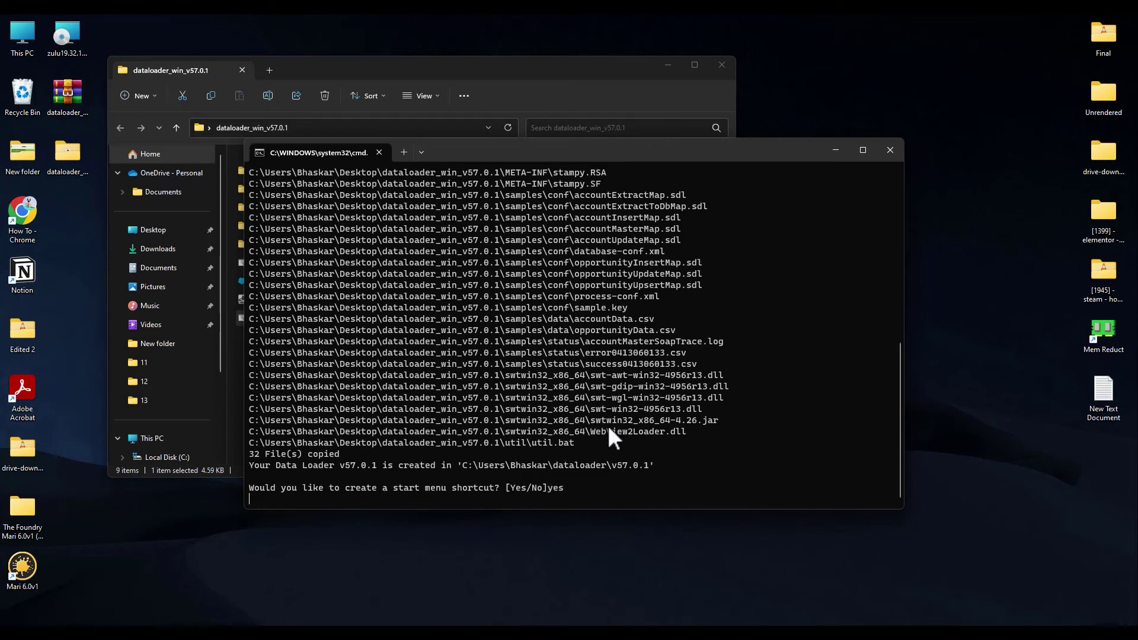
text(yes)
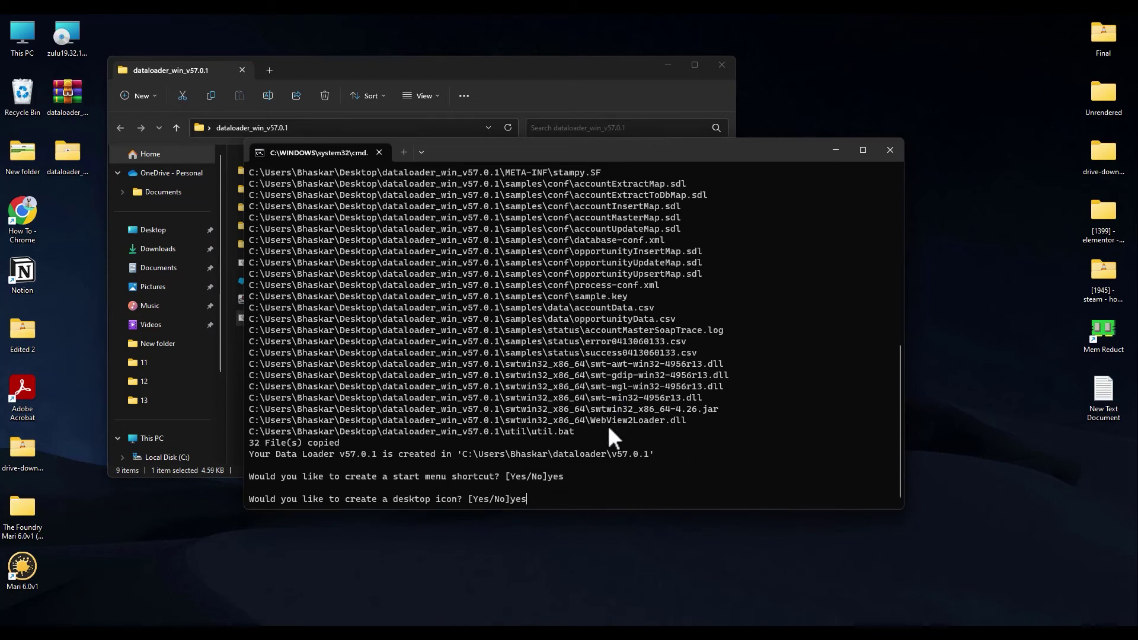
key(Return)
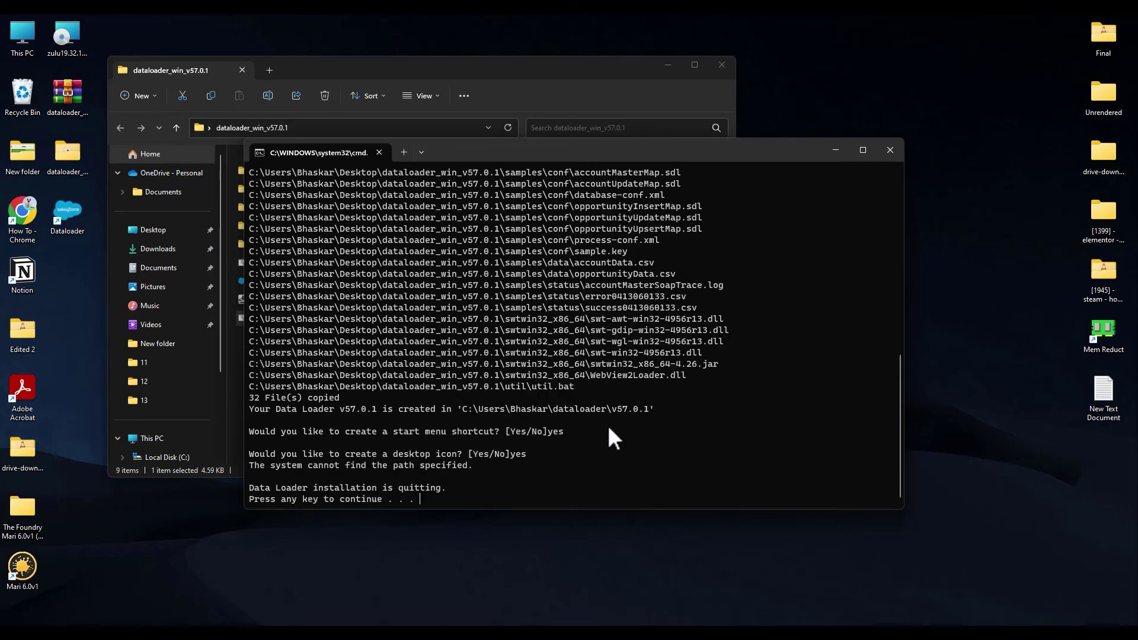
key(Return)
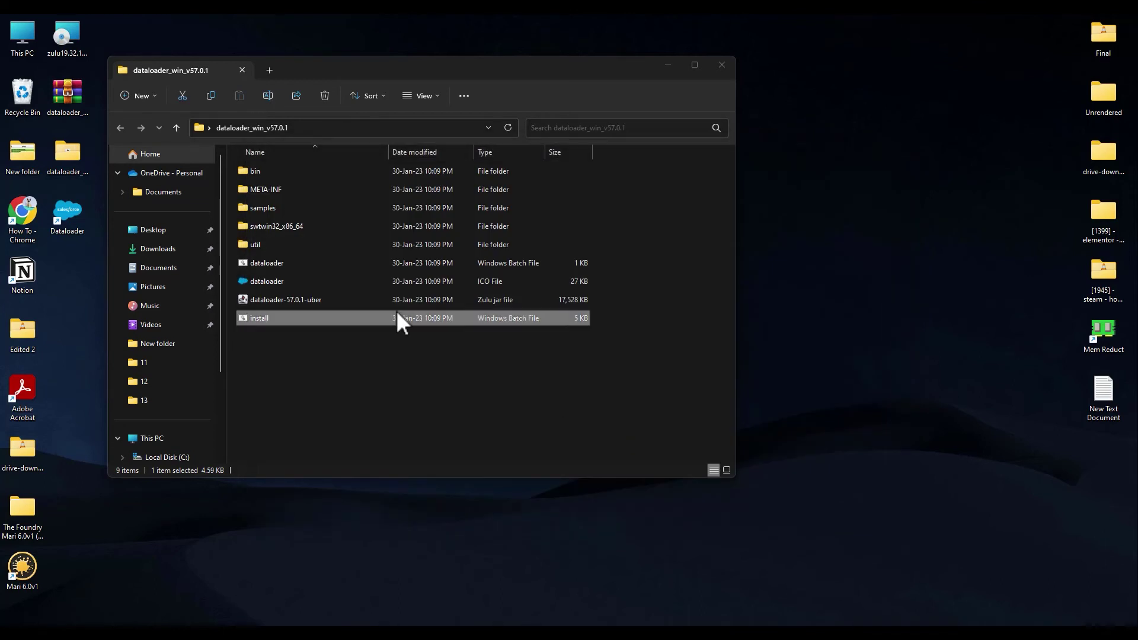
- Search the Start menu for 'data' and launch Dataloader 57.0.1
click(69, 219)
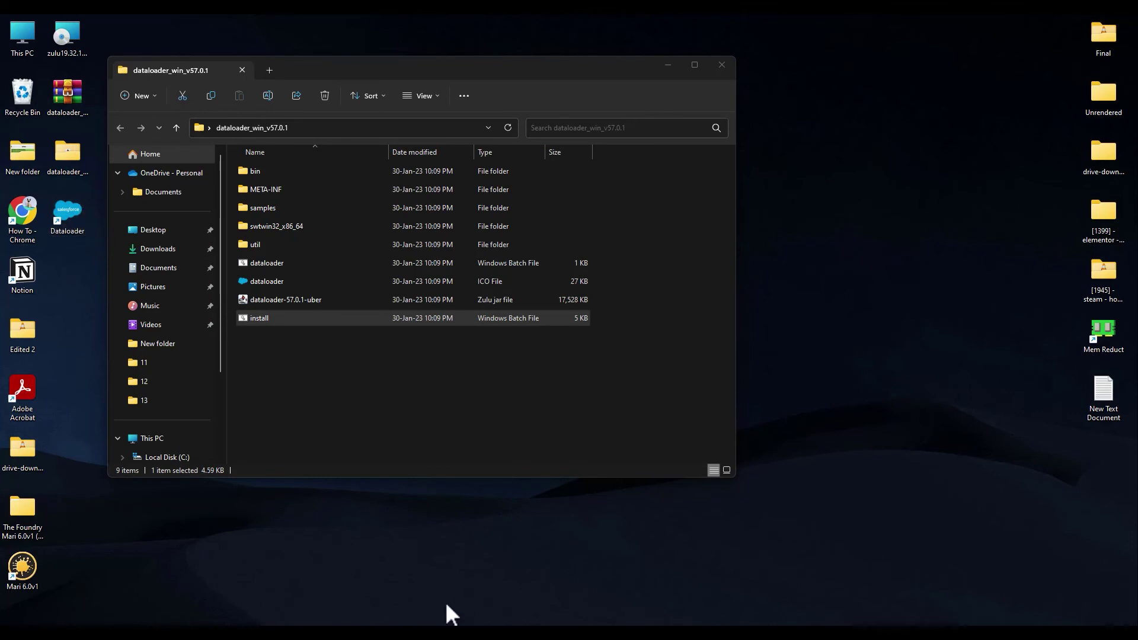
key(super)
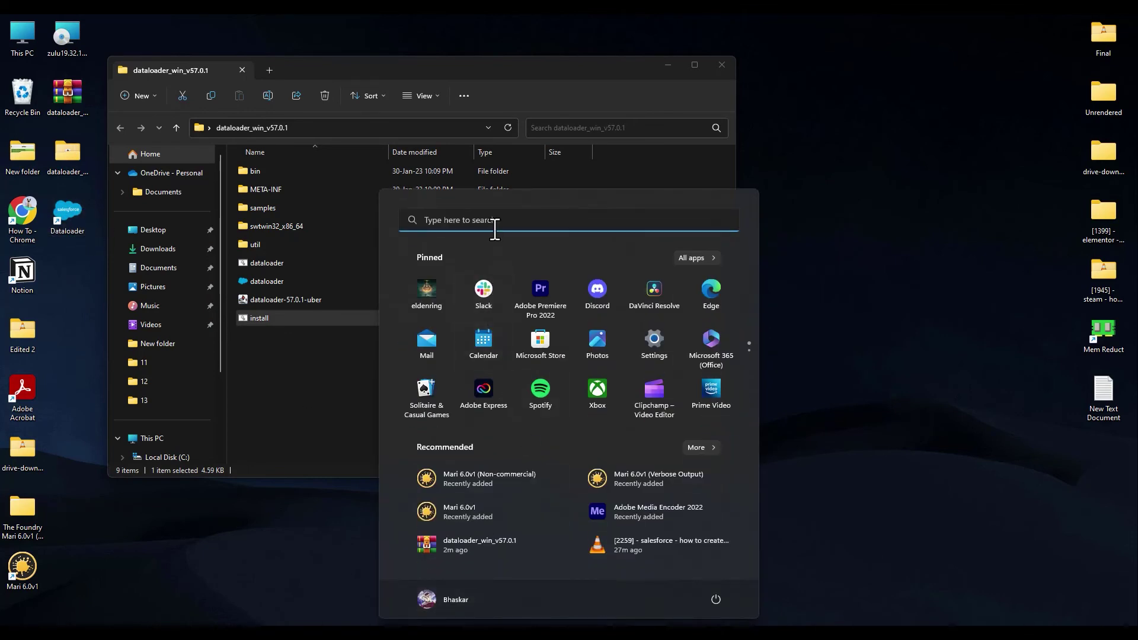
text(data)
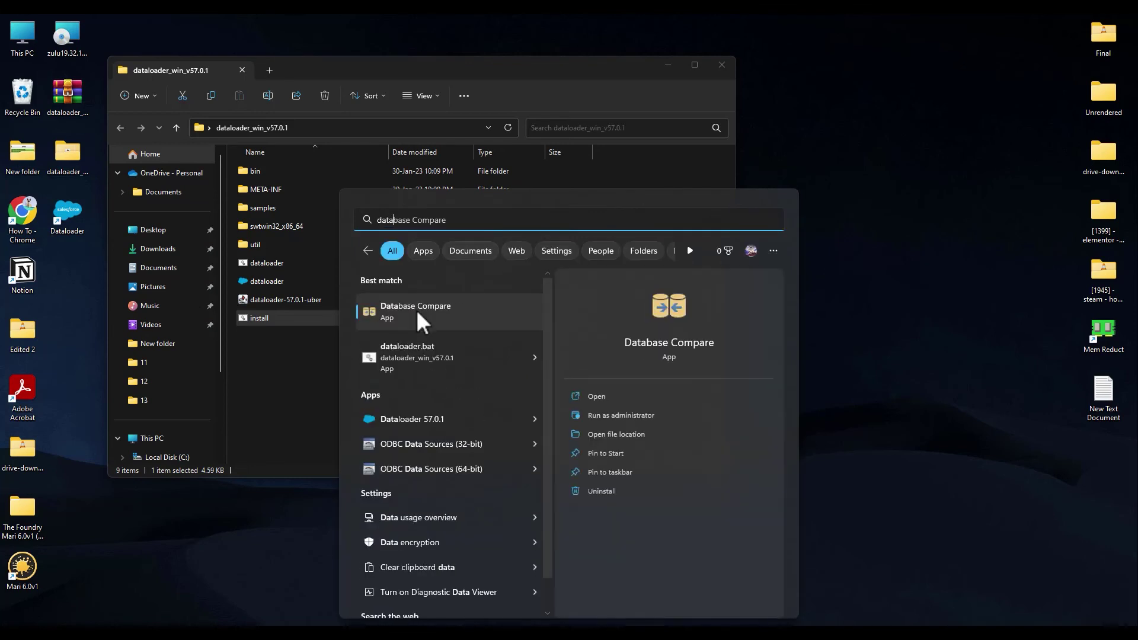
click(420, 416)
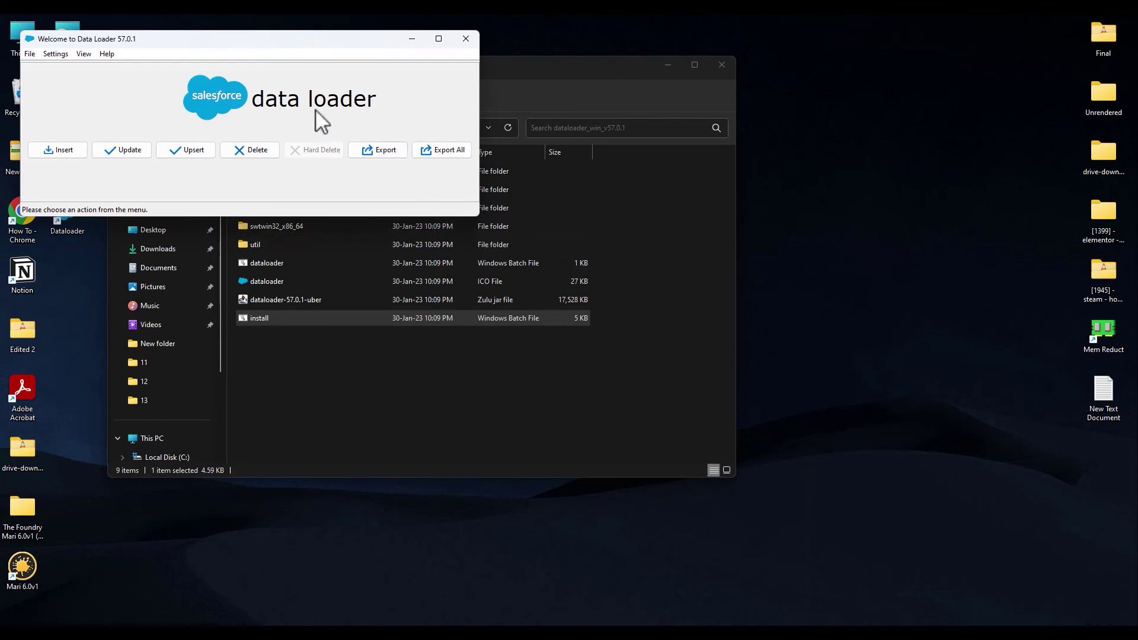
- Center the Data Loader window, minimise its console, and open then cancel the Insert wizard
drag(249, 44, 499, 217)
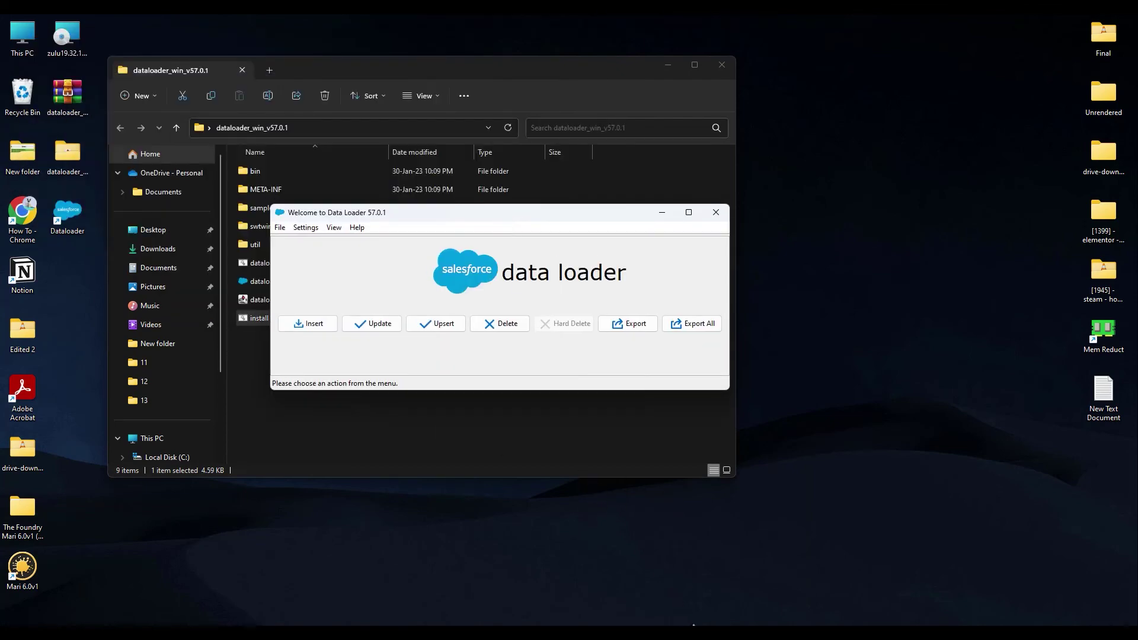
click(657, 539)
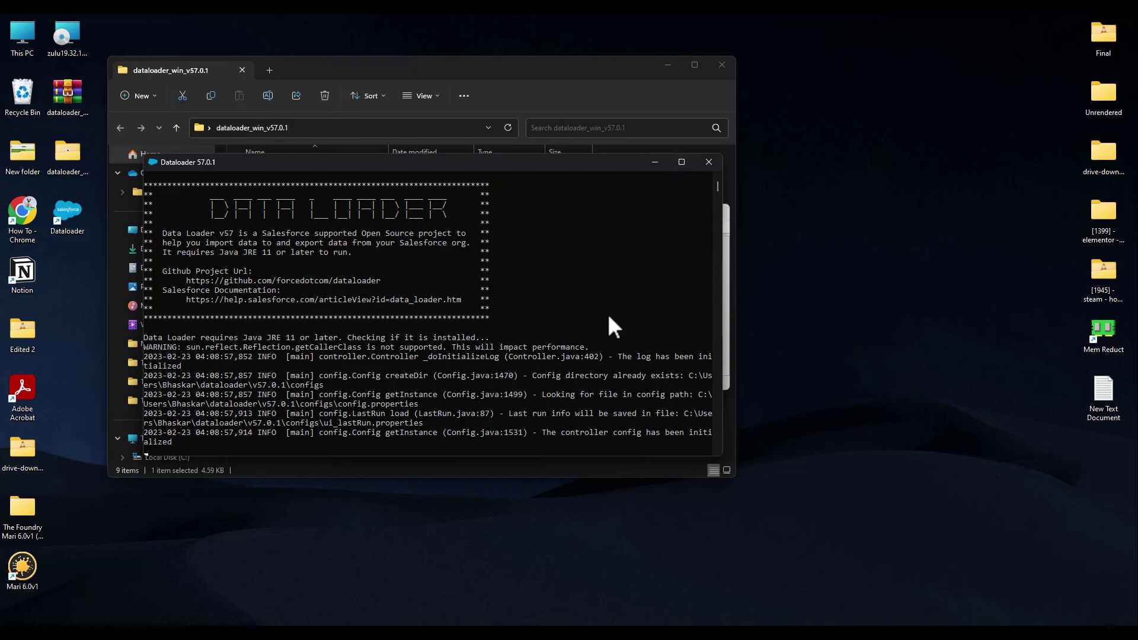
click(654, 163)
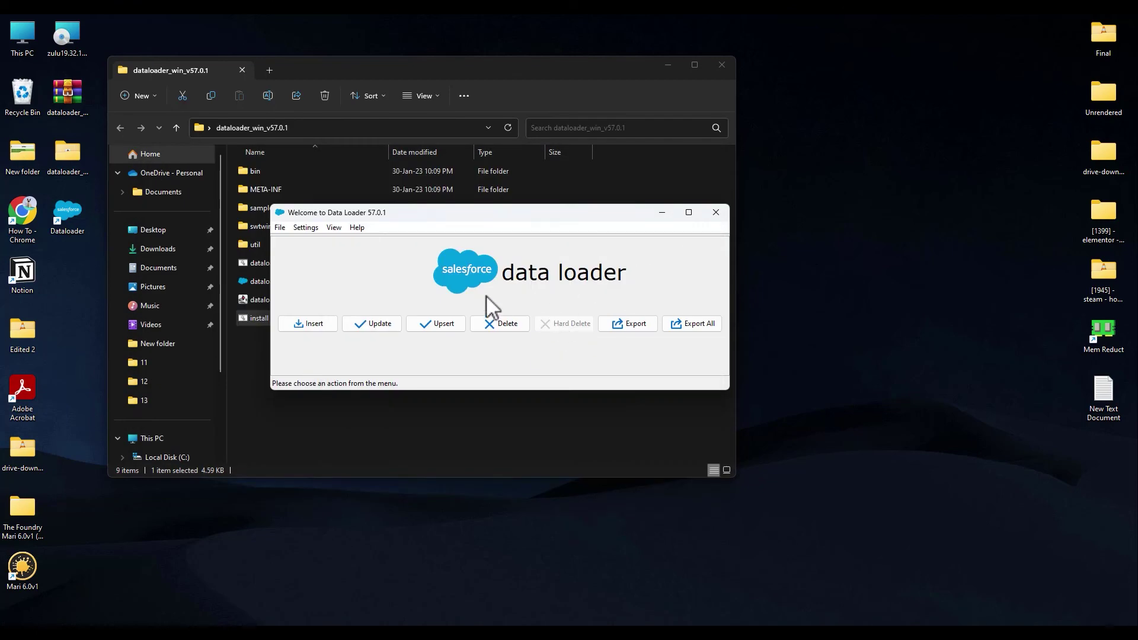
click(304, 319)
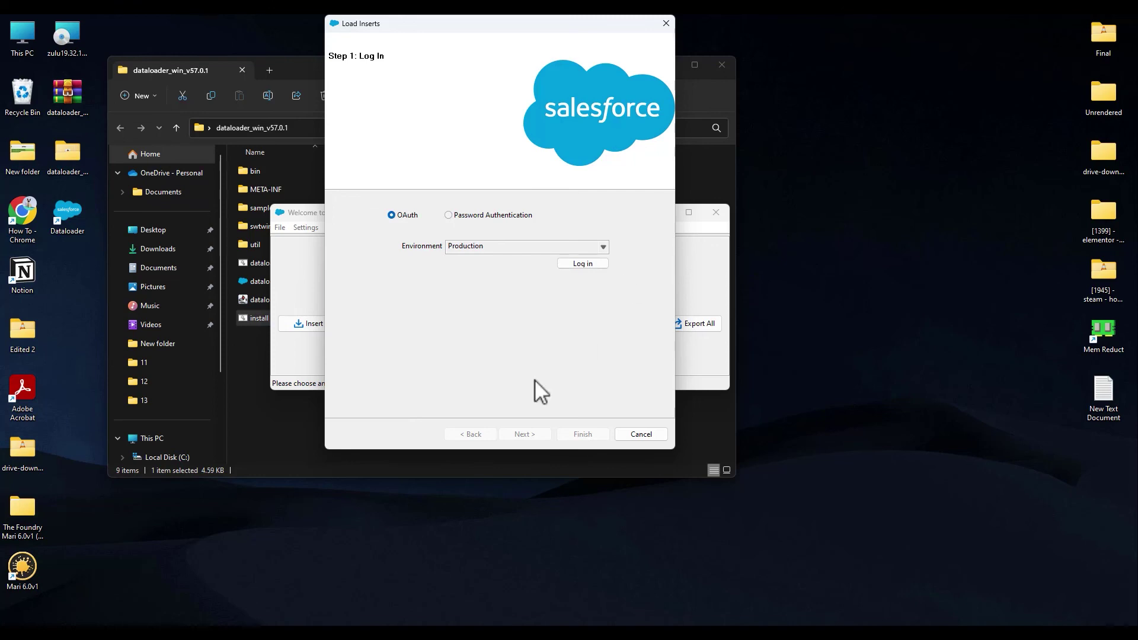
click(654, 435)
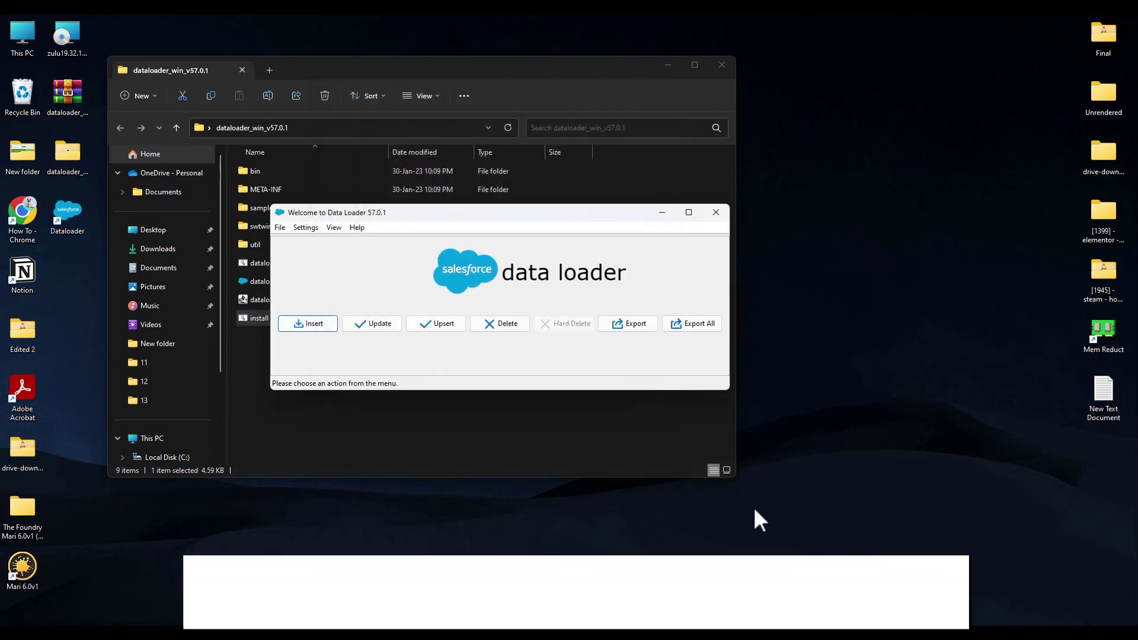